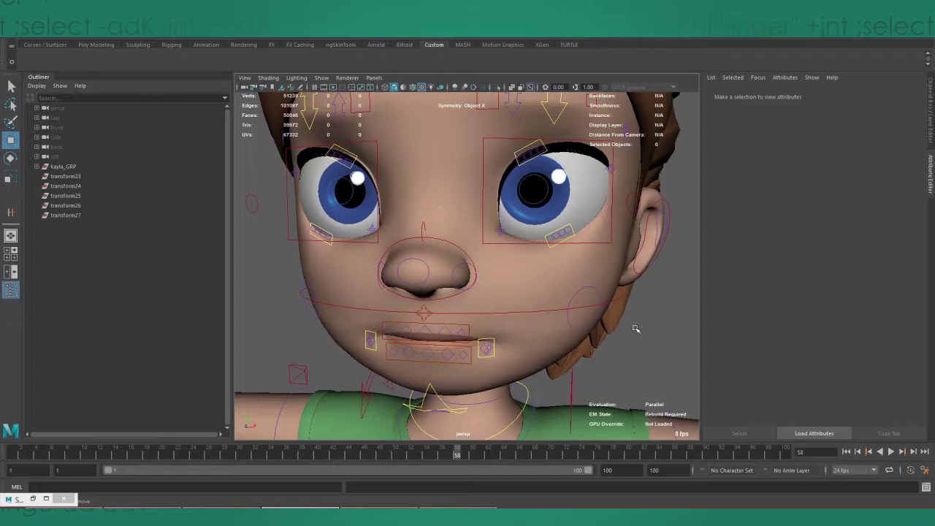
Select the left mouth corner control curve and try raising the mouth corner with it
{"action": "left_click_drag", "start_coordinate": [531, 358], "coordinate": [504, 280], "text": "alt"}
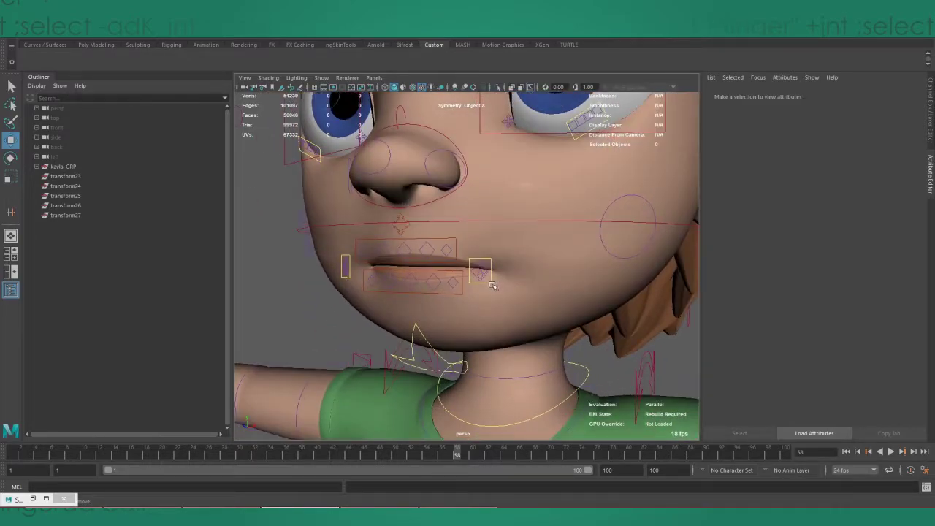
{"action": "left_click", "coordinate": [489, 283]}
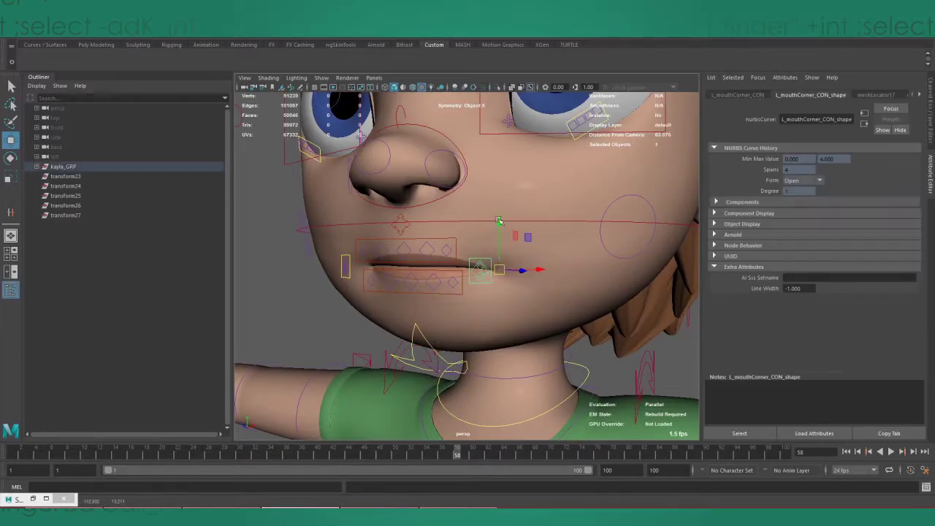
{"action": "left_click_drag", "start_coordinate": [503, 266], "coordinate": [529, 236]}
{"action": "left_click_drag", "start_coordinate": [281, 212], "coordinate": [296, 208], "text": "alt"}
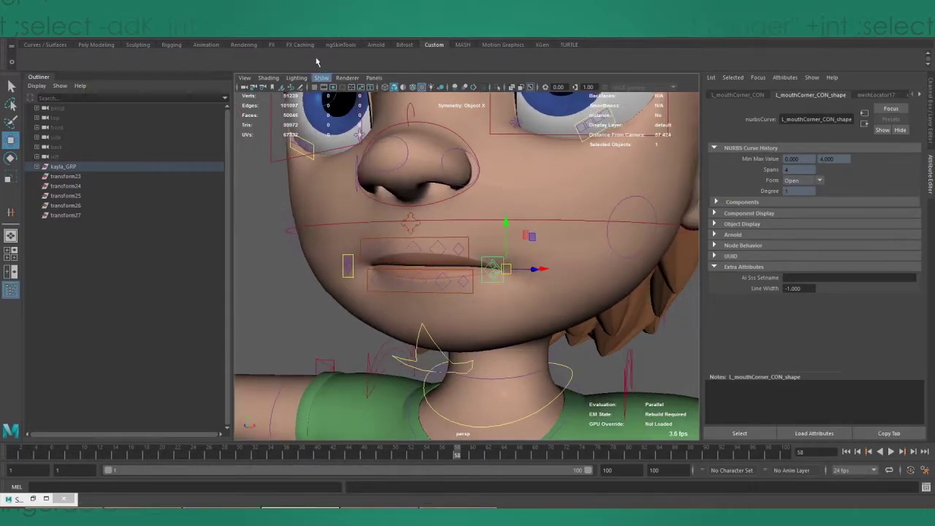
Turn on locator display in the viewport so the coloured control regions appear on the face
{"action": "left_click", "coordinate": [323, 79]}
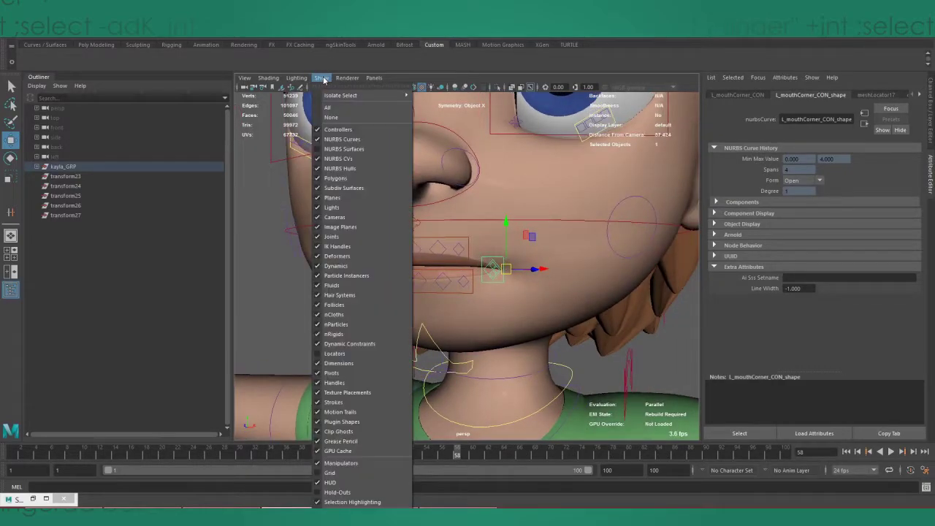
{"action": "left_click", "coordinate": [357, 353]}
{"action": "left_click", "coordinate": [638, 334]}
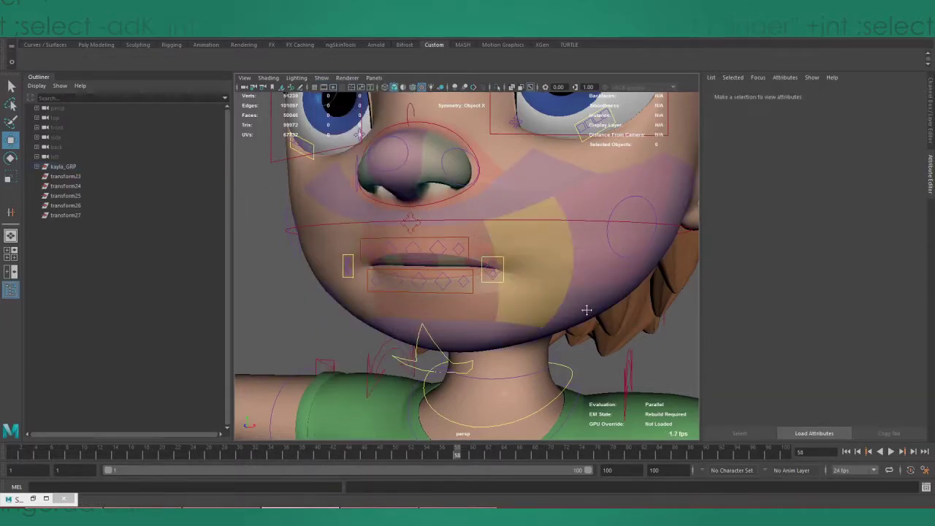
Pick the coloured control regions around the left mouth corner and cheek one by one, clearing the selection after each
{"action": "left_click_drag", "start_coordinate": [587, 311], "coordinate": [542, 307], "text": "alt"}
{"action": "scroll", "coordinate": [482, 250], "scroll_direction": "up", "scroll_amount": 3}
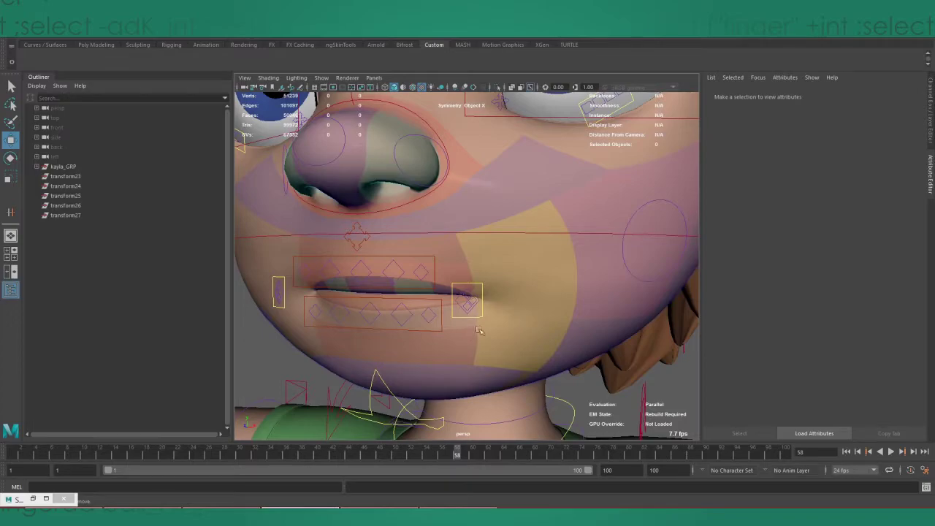
{"action": "left_click", "coordinate": [518, 274]}
{"action": "left_click", "coordinate": [682, 382]}
{"action": "left_click", "coordinate": [555, 286]}
{"action": "left_click", "coordinate": [678, 363]}
Hide the NURBS curves in the viewport
{"action": "left_click", "coordinate": [322, 77]}
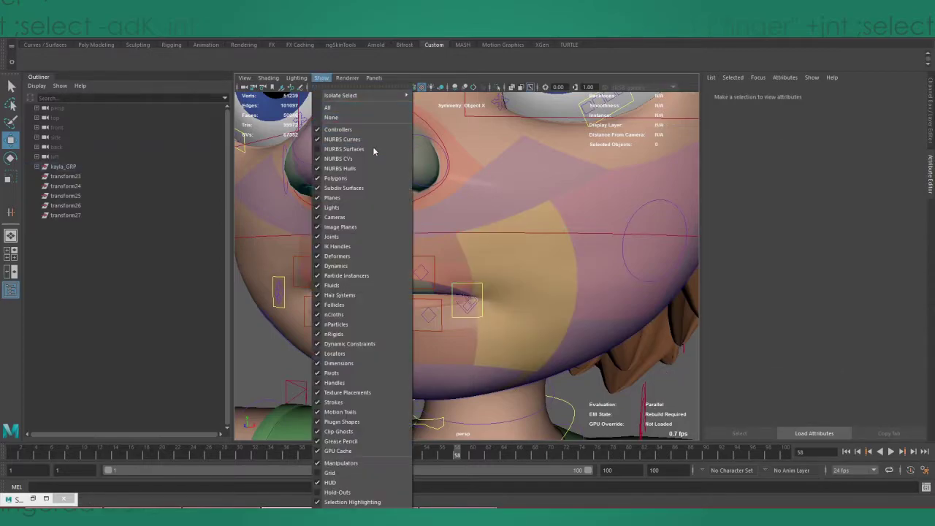
{"action": "left_click", "coordinate": [356, 142]}
{"action": "scroll", "coordinate": [595, 293], "scroll_direction": "down", "scroll_amount": 3}
Select the yellow region at the left mouth corner and move it upward and outward into a one-sided smile
{"action": "left_click", "coordinate": [536, 283]}
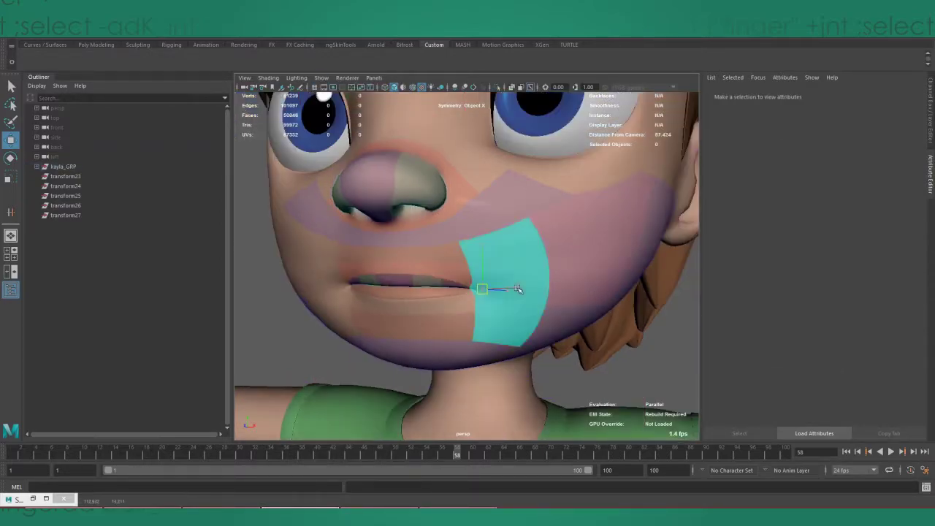
{"action": "left_click_drag", "start_coordinate": [537, 282], "coordinate": [558, 198], "text": "alt"}
{"action": "scroll", "coordinate": [522, 263], "scroll_direction": "up", "scroll_amount": 4}
{"action": "scroll", "coordinate": [558, 198], "scroll_direction": "down", "scroll_amount": 4}
{"action": "left_click_drag", "start_coordinate": [521, 244], "coordinate": [540, 265], "text": "alt"}
Try moving the coloured region on the left cheek outward, undo the change and clear the selection
{"action": "left_click", "coordinate": [585, 288]}
{"action": "left_click_drag", "start_coordinate": [584, 288], "coordinate": [608, 259], "text": "alt"}
{"action": "left_click_drag", "start_coordinate": [640, 292], "coordinate": [678, 314], "text": "alt"}
{"action": "left_click_drag", "start_coordinate": [590, 261], "coordinate": [626, 255]}
{"action": "key", "text": "ctrl+z"}
{"action": "key", "text": "ctrl+z"}
{"action": "left_click", "coordinate": [670, 251]}
Try rotating and moving the coloured nose regions, undoing each change
{"action": "left_click_drag", "start_coordinate": [548, 247], "coordinate": [480, 242], "text": "alt"}
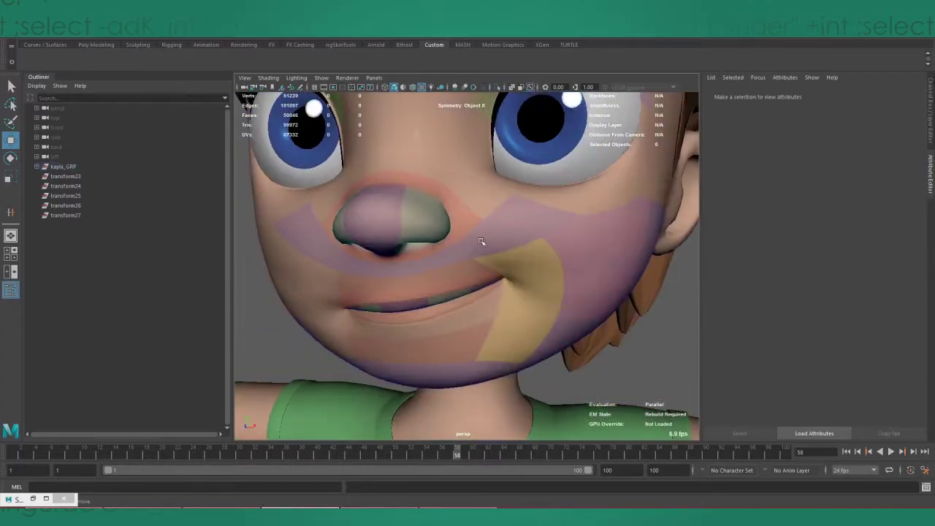
{"action": "left_click", "coordinate": [431, 220]}
{"action": "middle_click_drag", "start_coordinate": [432, 221], "coordinate": [577, 256], "text": "alt"}
{"action": "scroll", "coordinate": [584, 255], "scroll_direction": "up", "scroll_amount": 4}
{"action": "key", "text": "e"}
{"action": "left_click_drag", "start_coordinate": [591, 255], "coordinate": [591, 230]}
{"action": "key", "text": "ctrl+z"}
{"action": "scroll", "coordinate": [532, 236], "scroll_direction": "down", "scroll_amount": 2}
{"action": "left_click_drag", "start_coordinate": [532, 236], "coordinate": [564, 224], "text": "alt"}
{"action": "left_click", "coordinate": [473, 224]}
{"action": "middle_click_drag", "start_coordinate": [453, 219], "coordinate": [398, 230], "text": "alt"}
{"action": "left_click_drag", "start_coordinate": [404, 238], "coordinate": [438, 172]}
{"action": "key", "text": "ctrl+z"}
Pull the inner part of the left upper eyelid down over the iris using its lid regions, then clear the selection
{"action": "scroll", "coordinate": [511, 155], "scroll_direction": "down", "scroll_amount": 3}
{"action": "middle_click_drag", "start_coordinate": [563, 110], "coordinate": [449, 213], "text": "alt"}
{"action": "left_click", "coordinate": [467, 167]}
{"action": "scroll", "coordinate": [512, 164], "scroll_direction": "up", "scroll_amount": 3}
{"action": "left_click_drag", "start_coordinate": [450, 212], "coordinate": [424, 117]}
{"action": "left_click", "coordinate": [436, 141]}
{"action": "mouse_move", "coordinate": [446, 218]}
{"action": "left_mouse_down"}
{"action": "mouse_move", "coordinate": [444, 156]}
{"action": "mouse_move", "coordinate": [503, 200]}
{"action": "mouse_move", "coordinate": [456, 231]}
{"action": "left_mouse_up"}
{"action": "left_click", "coordinate": [483, 136]}
{"action": "left_click", "coordinate": [532, 149]}
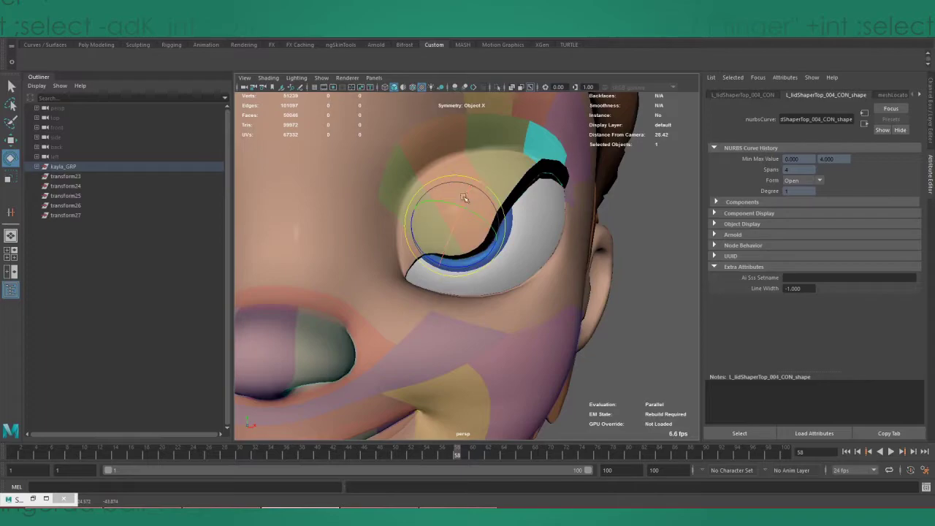
{"action": "key", "text": "w"}
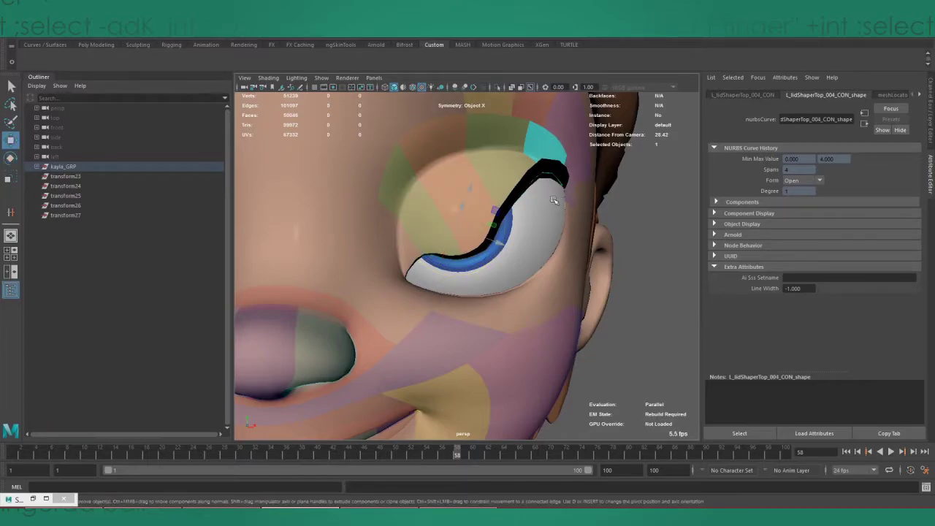
{"action": "scroll", "coordinate": [583, 201], "scroll_direction": "down", "scroll_amount": 3}
{"action": "left_click", "coordinate": [583, 265]}
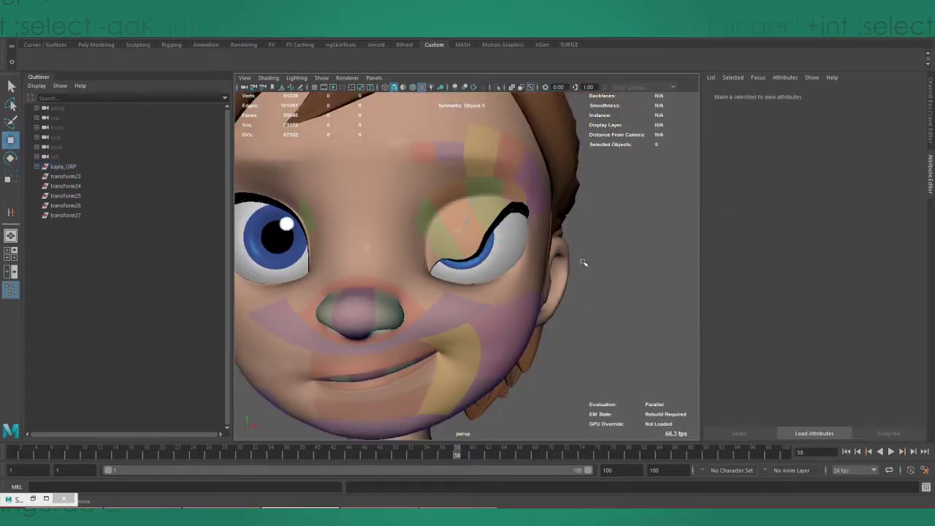
With the control curves shown again, move the left inner brow control down toward the eye
{"action": "left_click_drag", "start_coordinate": [580, 261], "coordinate": [463, 294], "text": "alt"}
{"action": "scroll", "coordinate": [464, 294], "scroll_direction": "up", "scroll_amount": 3}
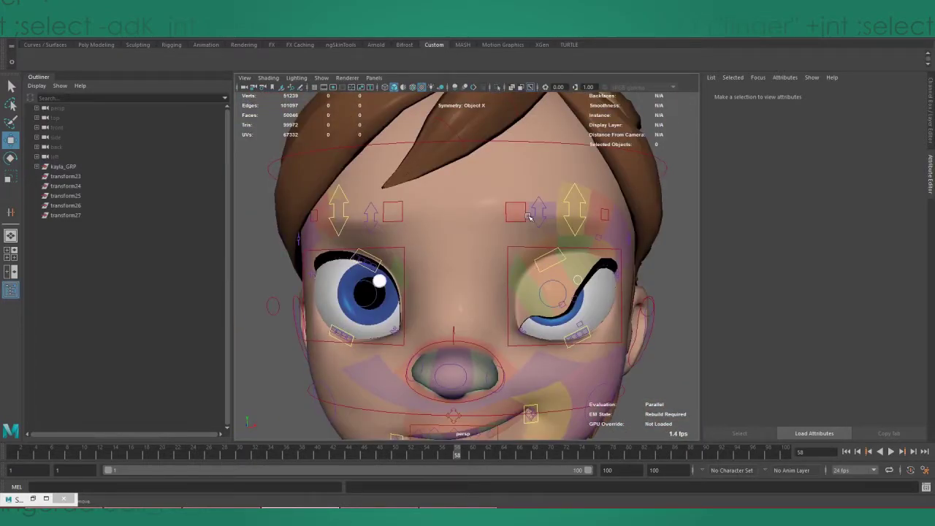
{"action": "left_click", "coordinate": [519, 213]}
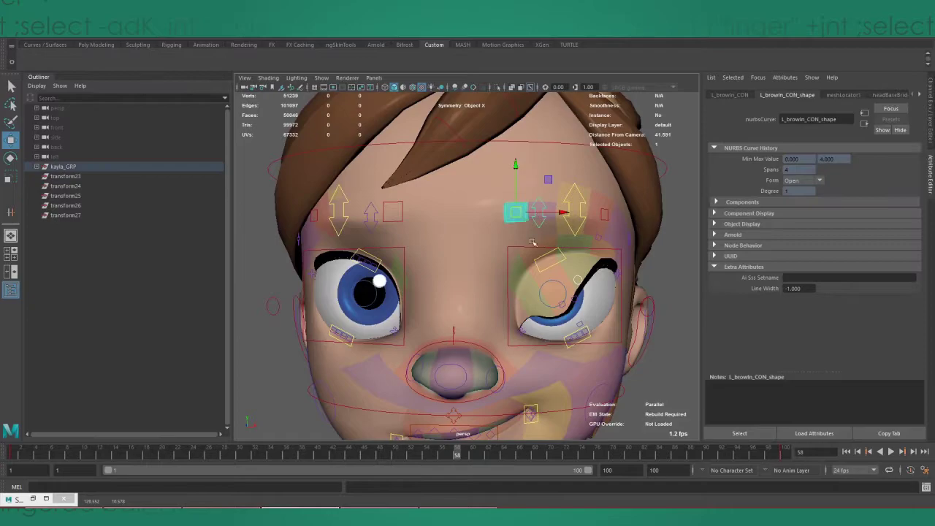
{"action": "scroll", "coordinate": [492, 348], "scroll_direction": "up", "scroll_amount": 2}
{"action": "left_click_drag", "start_coordinate": [527, 169], "coordinate": [507, 271]}
Select the head geometry, try moving the left inner brow control again, and undo these changes
{"action": "left_click", "coordinate": [454, 213]}
{"action": "left_click", "coordinate": [508, 198]}
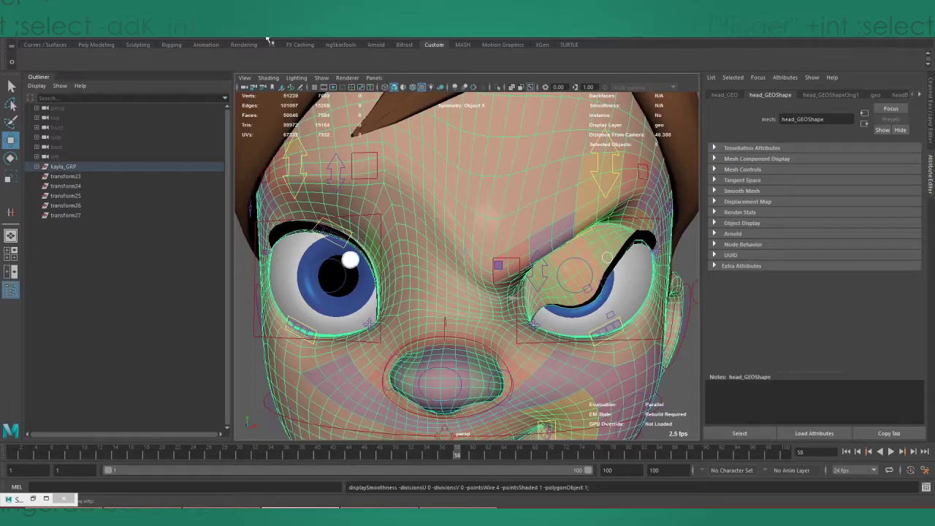
{"action": "left_click", "coordinate": [553, 234]}
{"action": "left_click", "coordinate": [508, 267]}
{"action": "middle_click_drag", "start_coordinate": [453, 393], "coordinate": [576, 293]}
{"action": "key", "text": "ctrl+z"}
{"action": "right_click_drag", "start_coordinate": [587, 232], "coordinate": [530, 234], "text": "alt"}
{"action": "key", "text": "ctrl+z"}
{"action": "key", "text": "ctrl+z"}
{"action": "key", "text": "ctrl+z"}
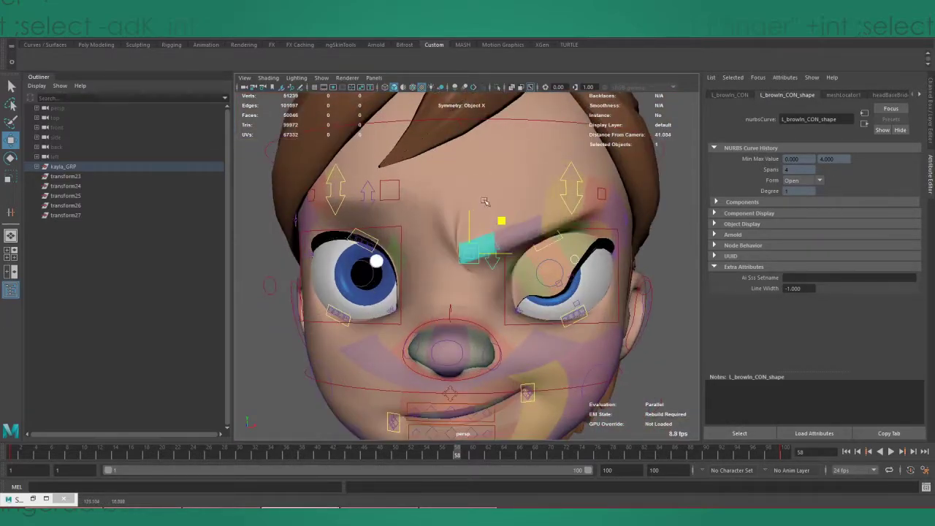
Reposition the left inner brow region closer to the bridge of the nose
{"action": "scroll", "coordinate": [477, 213], "scroll_direction": "up", "scroll_amount": 3}
{"action": "left_click", "coordinate": [489, 217]}
{"action": "left_click", "coordinate": [453, 214]}
{"action": "left_click", "coordinate": [518, 250]}
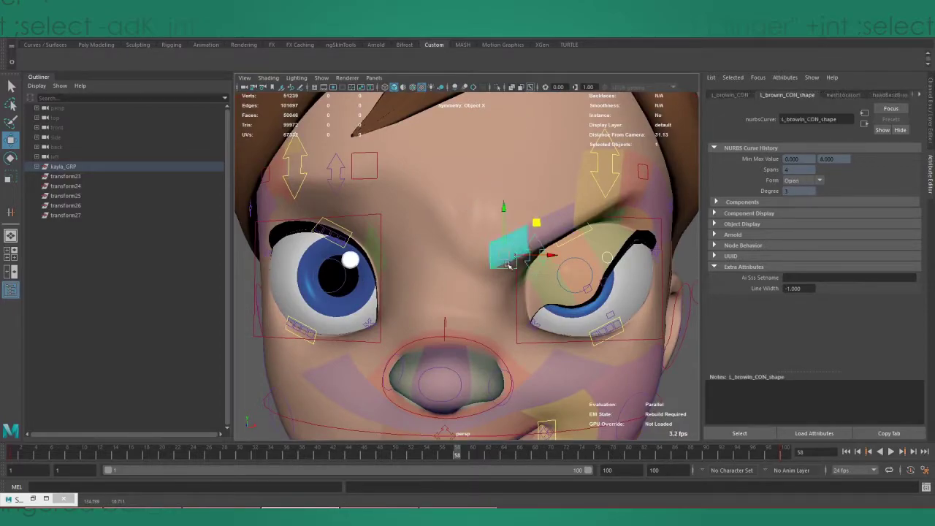
{"action": "left_click_drag", "start_coordinate": [509, 259], "coordinate": [487, 251]}
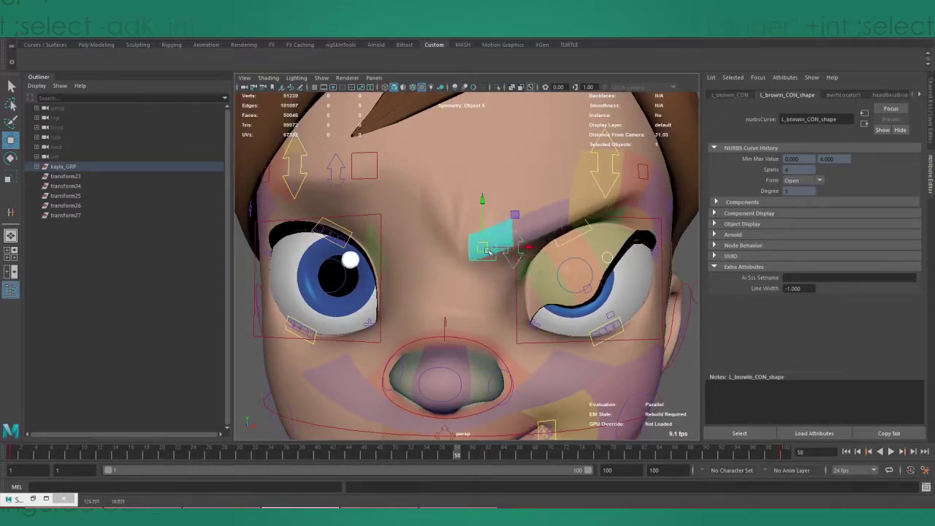
Select the lower head region to highlight its control curve and the face controls beneath it
{"action": "middle_click_drag", "start_coordinate": [576, 239], "coordinate": [553, 102], "text": "alt"}
{"action": "left_click", "coordinate": [557, 234]}
{"action": "middle_click_drag", "start_coordinate": [576, 309], "coordinate": [582, 349], "text": "alt"}
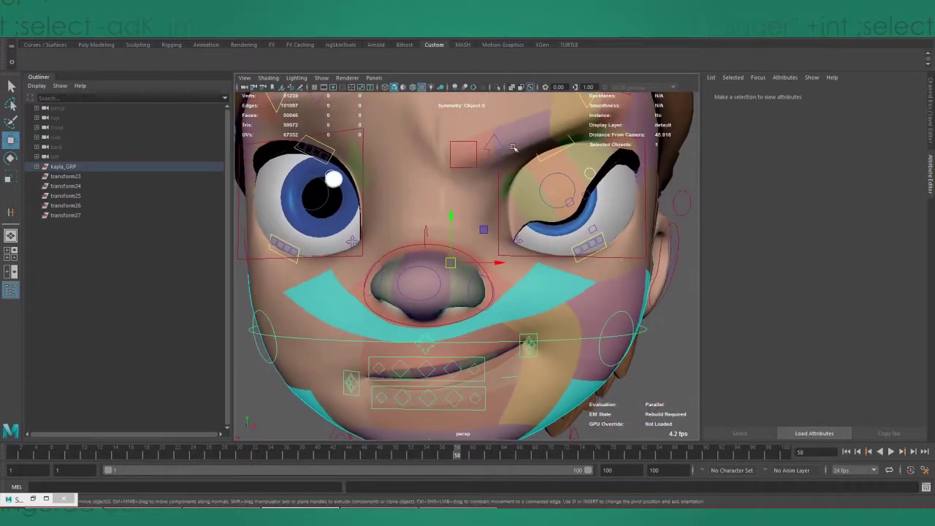
{"action": "scroll", "coordinate": [572, 232], "scroll_direction": "down", "scroll_amount": 3}
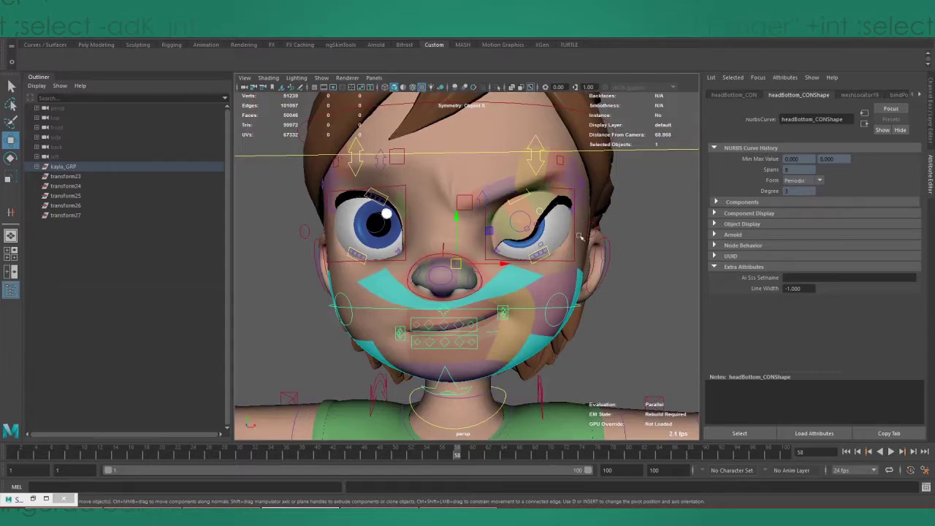
{"action": "scroll", "coordinate": [554, 239], "scroll_direction": "down", "scroll_amount": 3}
{"action": "scroll", "coordinate": [631, 270], "scroll_direction": "up", "scroll_amount": 3}
Select the left ear tip control and look over the posed face
{"action": "left_click", "coordinate": [646, 277]}
{"action": "left_click", "coordinate": [608, 257]}
{"action": "right_click_drag", "start_coordinate": [611, 259], "coordinate": [654, 267], "text": "alt"}
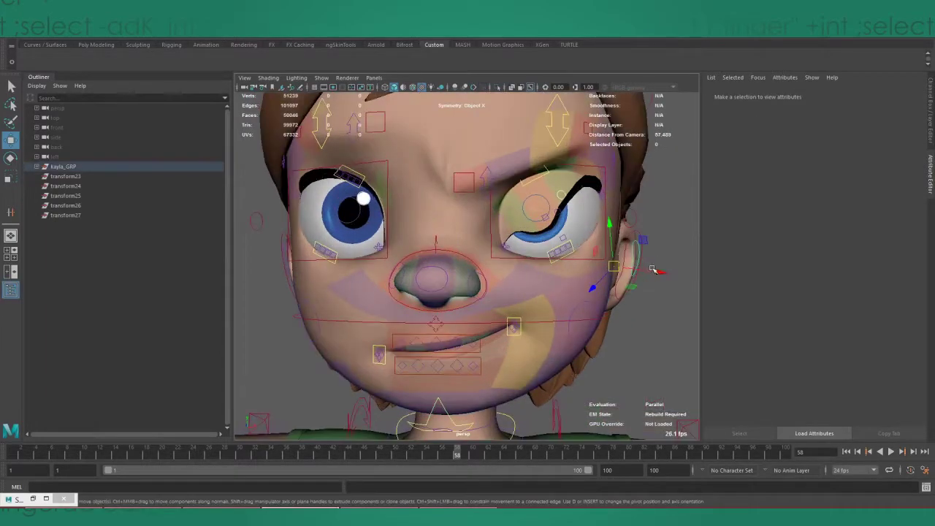
{"action": "middle_click_drag", "start_coordinate": [654, 267], "coordinate": [672, 273], "text": "alt"}
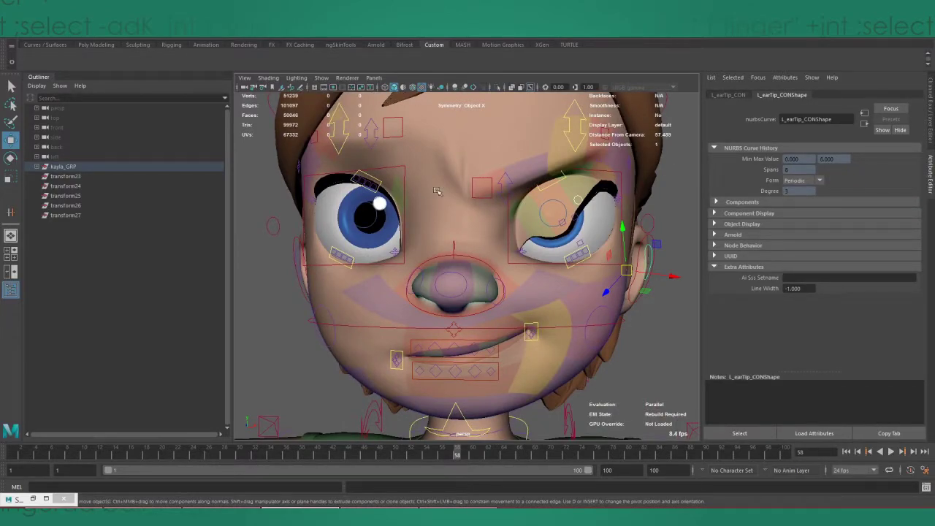
{"action": "right_click_drag", "start_coordinate": [621, 292], "coordinate": [633, 313], "text": "alt"}
{"action": "middle_click_drag", "start_coordinate": [633, 313], "coordinate": [516, 192], "text": "alt"}
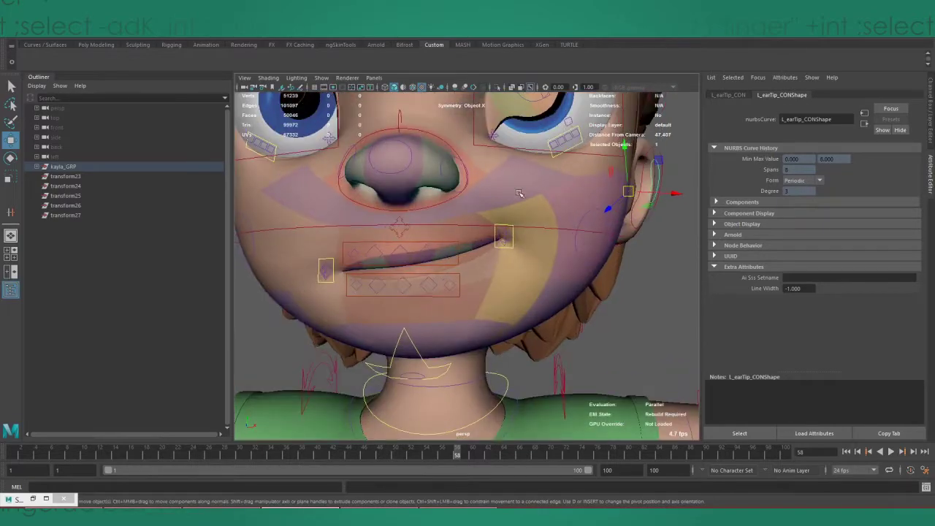
Select the lower head region, try rotating it, and undo the rotation
{"action": "left_click", "coordinate": [546, 228]}
{"action": "middle_click_drag", "start_coordinate": [546, 228], "coordinate": [565, 256], "text": "alt"}
{"action": "key", "text": "e"}
{"action": "middle_click_drag", "start_coordinate": [638, 287], "coordinate": [620, 281]}
{"action": "key", "text": "ctrl+z"}
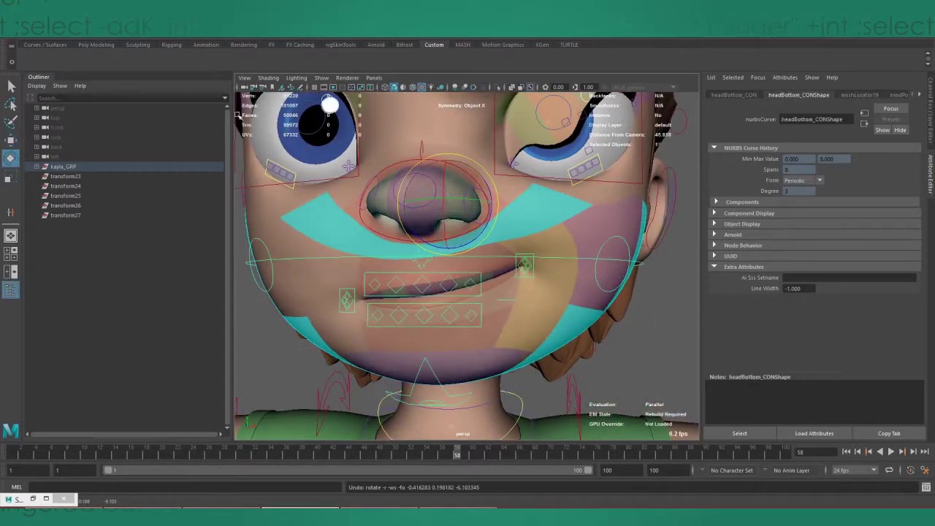
Open the Profiler and maximize its window
{"action": "left_click", "coordinate": [146, 28]}
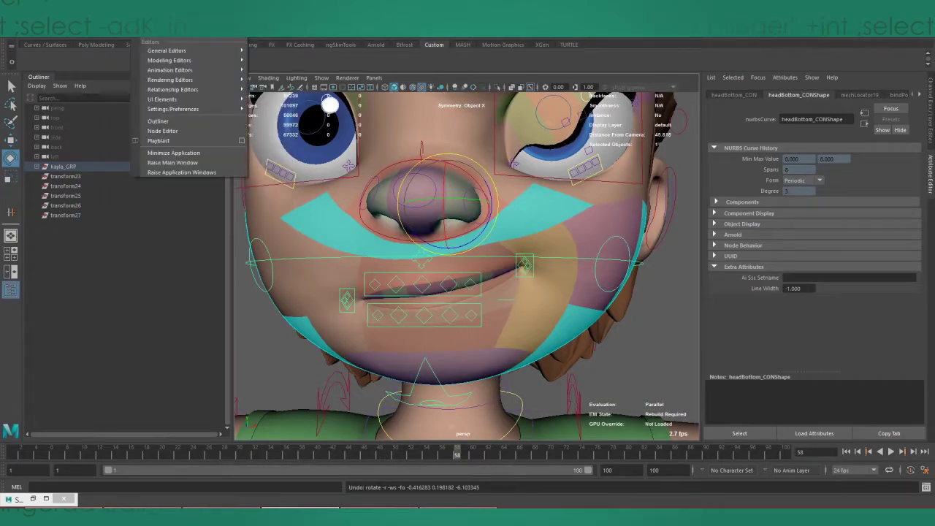
{"action": "mouse_move", "coordinate": [183, 50]}
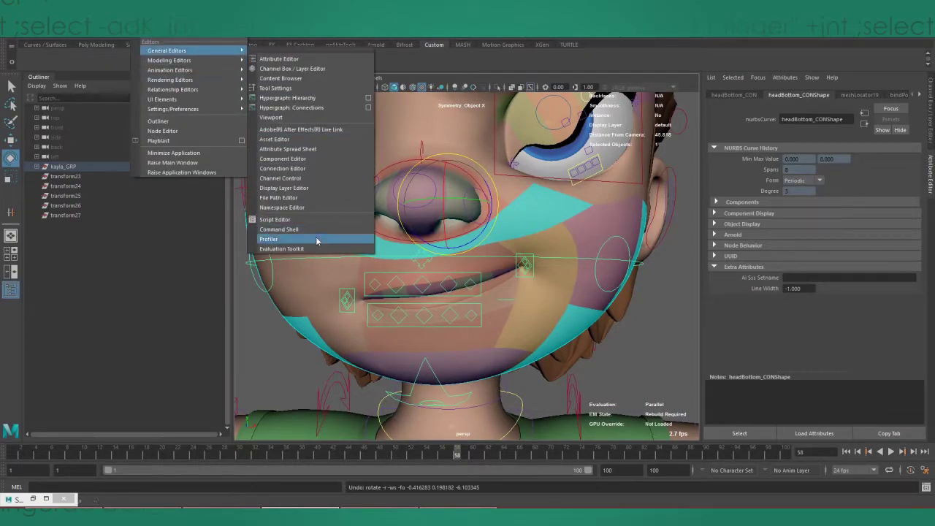
{"action": "left_click", "coordinate": [365, 238]}
{"action": "left_click_drag", "start_coordinate": [842, 50], "coordinate": [602, 52]}
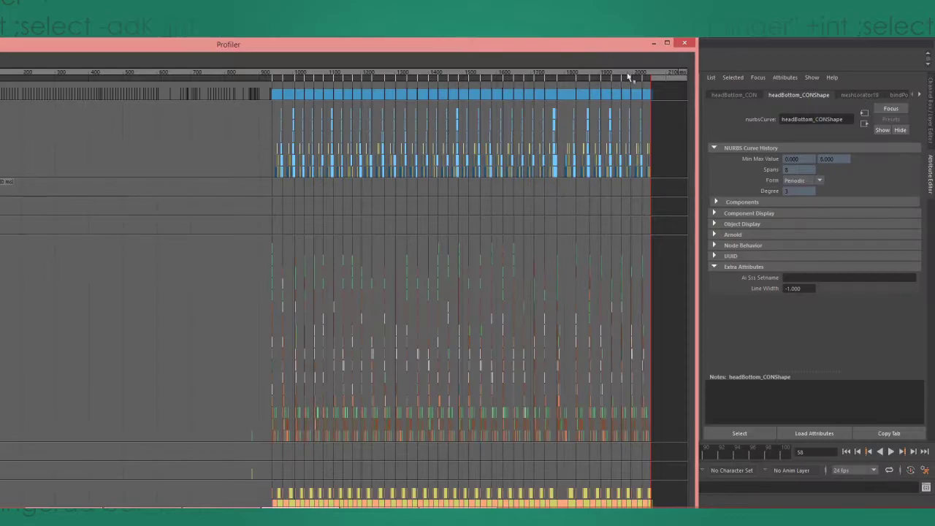
{"action": "left_click", "coordinate": [668, 43]}
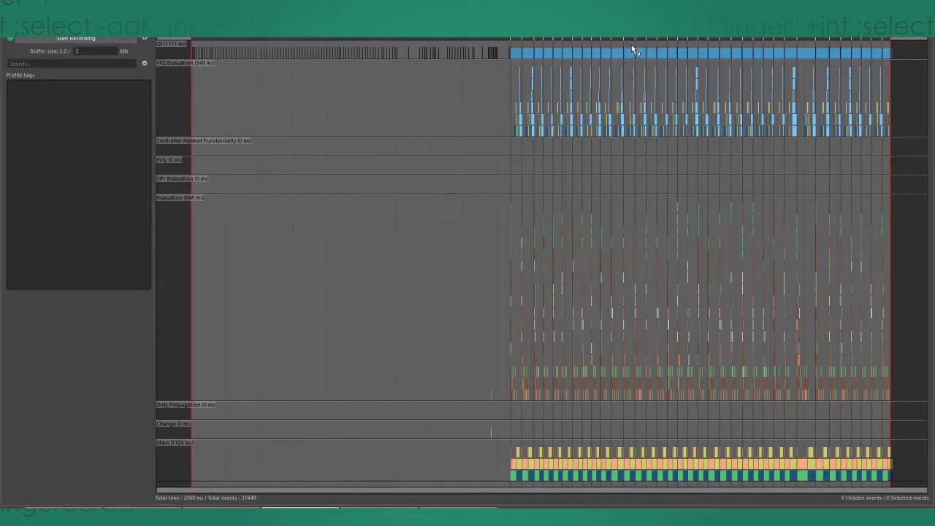
Examine the recorded playback events, narrowing the timeline down to a single frame's evaluation
{"action": "left_click_drag", "start_coordinate": [679, 468], "coordinate": [680, 468], "text": "ctrl+alt"}
{"action": "scroll", "coordinate": [606, 271], "scroll_direction": "down", "scroll_amount": 2}
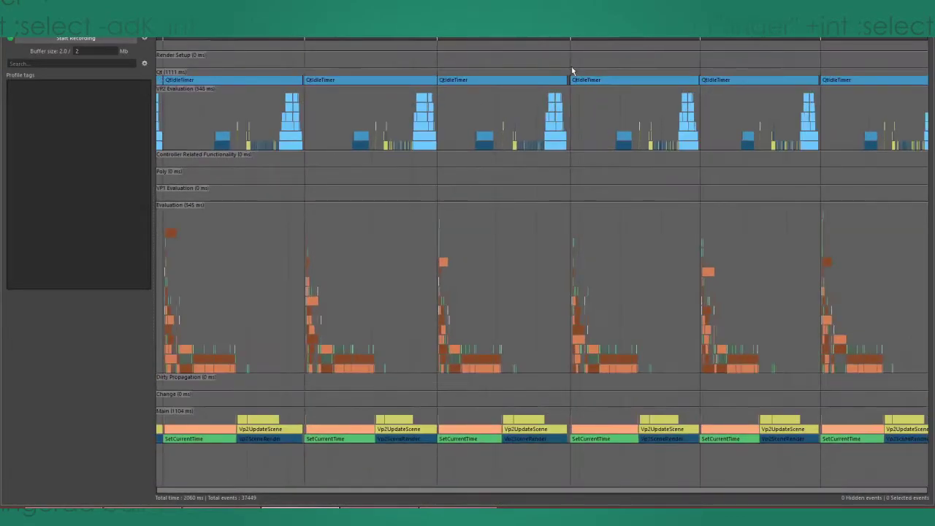
{"action": "left_click_drag", "start_coordinate": [693, 376], "coordinate": [706, 384], "text": "ctrl+alt"}
{"action": "scroll", "coordinate": [402, 157], "scroll_direction": "down", "scroll_amount": 2}
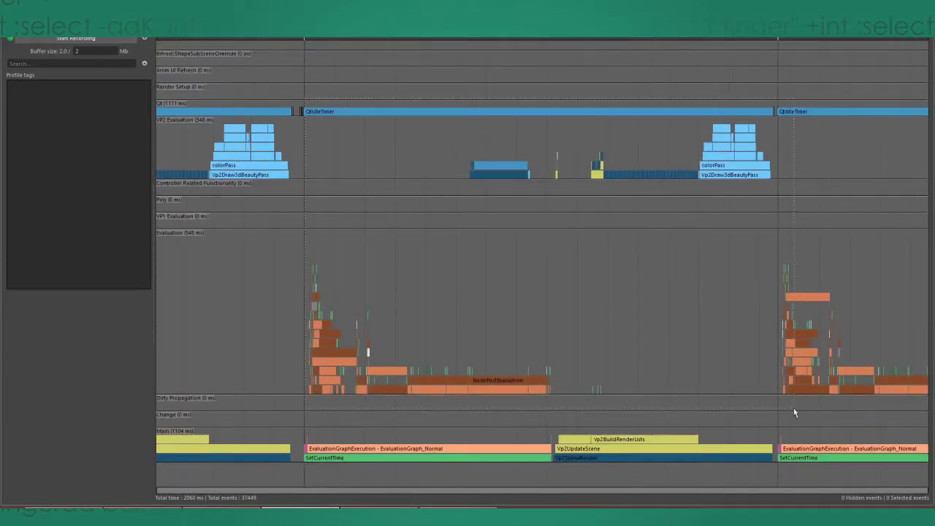
{"action": "left_click_drag", "start_coordinate": [794, 409], "coordinate": [794, 409], "text": "ctrl+alt"}
{"action": "middle_click_drag", "start_coordinate": [555, 292], "coordinate": [640, 181], "text": "alt"}
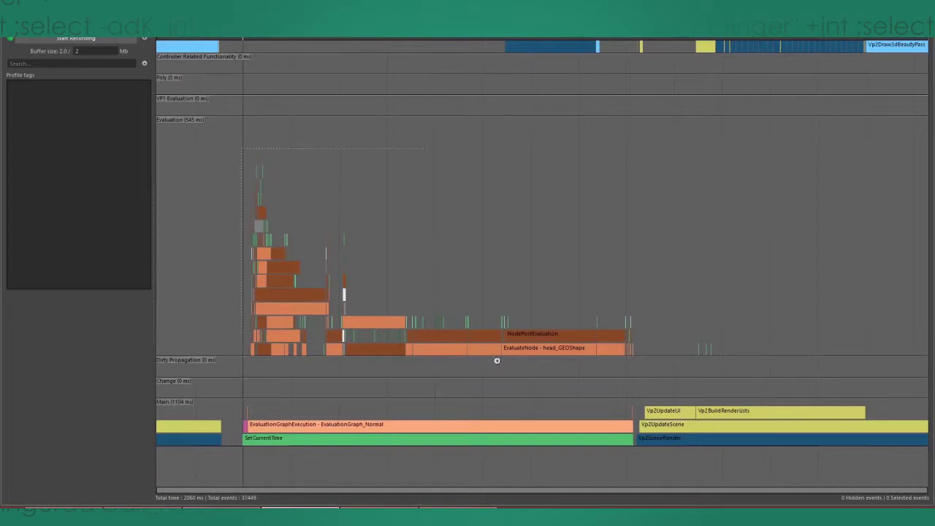
{"action": "mouse_move", "coordinate": [531, 370]}
{"action": "left_mouse_down"}
{"action": "mouse_move", "coordinate": [500, 358]}
{"action": "mouse_move", "coordinate": [529, 369]}
{"action": "left_mouse_up"}
{"action": "middle_click_drag", "start_coordinate": [552, 272], "coordinate": [582, 207]}
{"action": "left_click", "coordinate": [573, 236]}
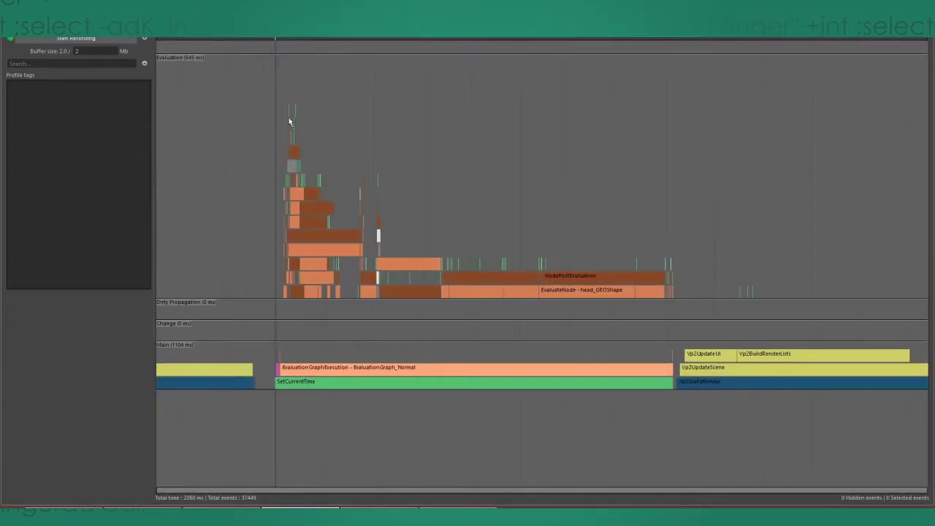
Select one frame's evaluation events and examine them from headBaseBridge_BS through head_GEOShape and subMesher1, then clear the selection
{"action": "left_click_drag", "start_coordinate": [600, 331], "coordinate": [602, 330]}
{"action": "middle_click_drag", "start_coordinate": [568, 279], "coordinate": [582, 249], "text": "alt"}
{"action": "right_click_drag", "start_coordinate": [662, 315], "coordinate": [717, 306], "text": "alt"}
{"action": "middle_click_drag", "start_coordinate": [394, 292], "coordinate": [640, 262], "text": "alt"}
{"action": "middle_click_drag", "start_coordinate": [444, 200], "coordinate": [603, 214], "text": "alt"}
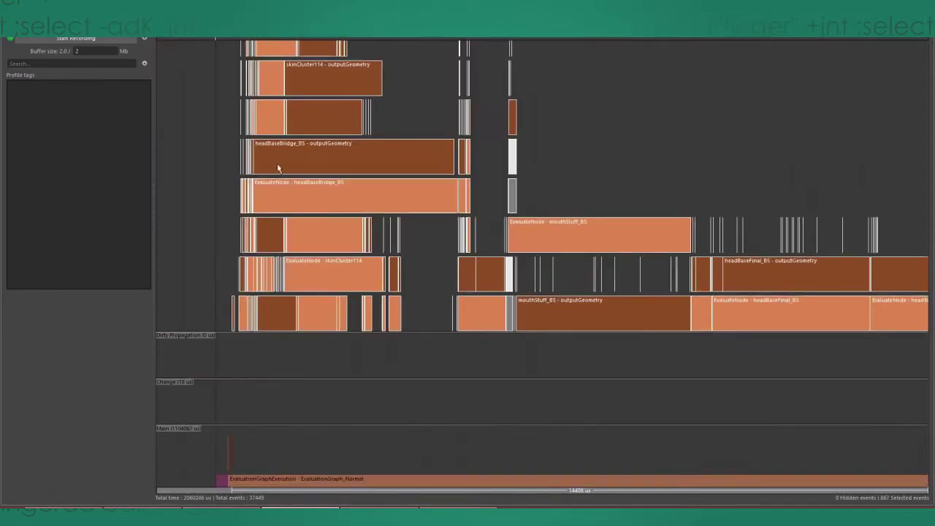
{"action": "right_click_drag", "start_coordinate": [588, 224], "coordinate": [585, 225], "text": "alt"}
{"action": "middle_click_drag", "start_coordinate": [585, 225], "coordinate": [301, 205], "text": "alt"}
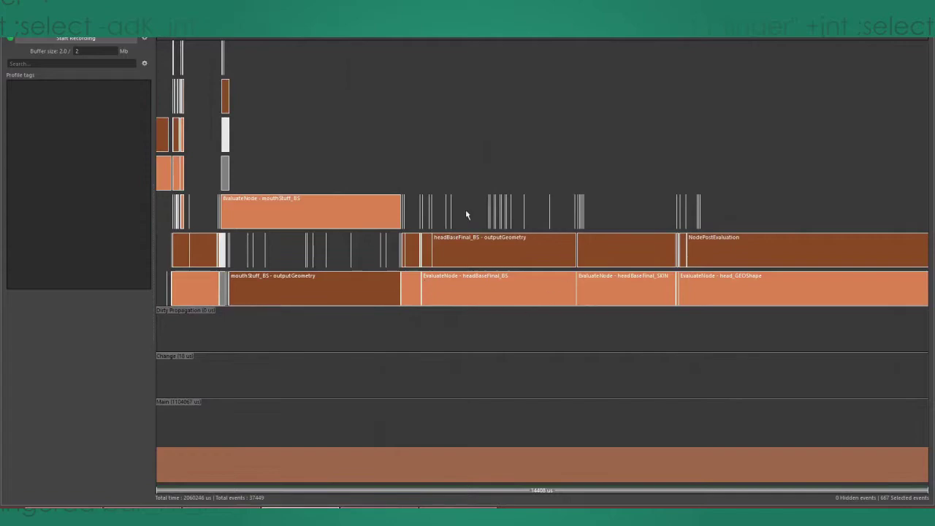
{"action": "middle_click_drag", "start_coordinate": [643, 264], "coordinate": [359, 249], "text": "alt"}
{"action": "left_click_drag", "start_coordinate": [539, 174], "coordinate": [535, 349]}
{"action": "middle_click_drag", "start_coordinate": [610, 279], "coordinate": [475, 297], "text": "alt"}
{"action": "left_click", "coordinate": [690, 181]}
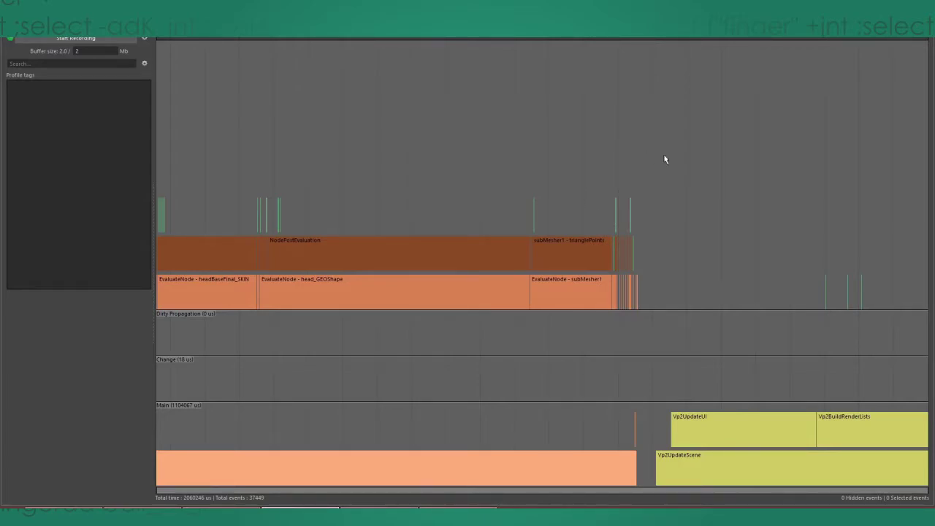
Minimize the Profiler and select the head_GEO mesh in the viewport
{"action": "scroll", "coordinate": [589, 307], "scroll_direction": "up", "scroll_amount": 2}
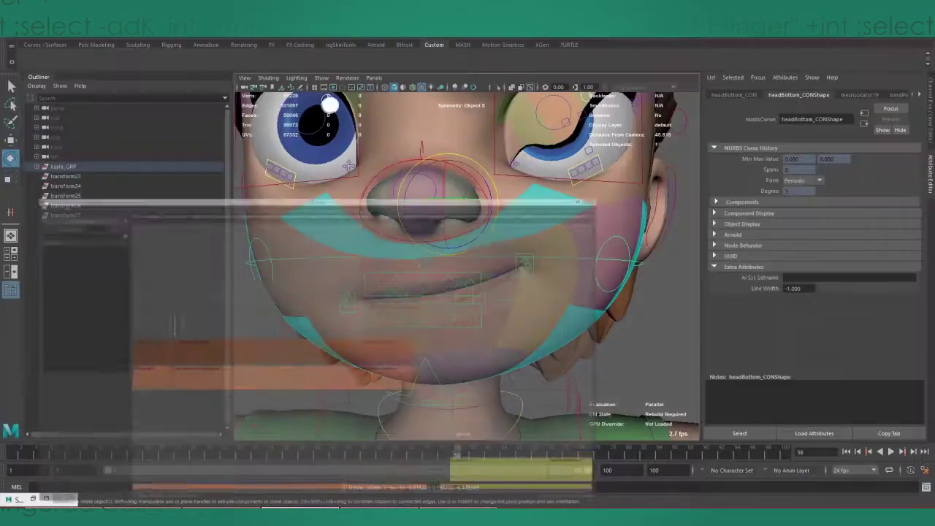
{"action": "left_click", "coordinate": [601, 220]}
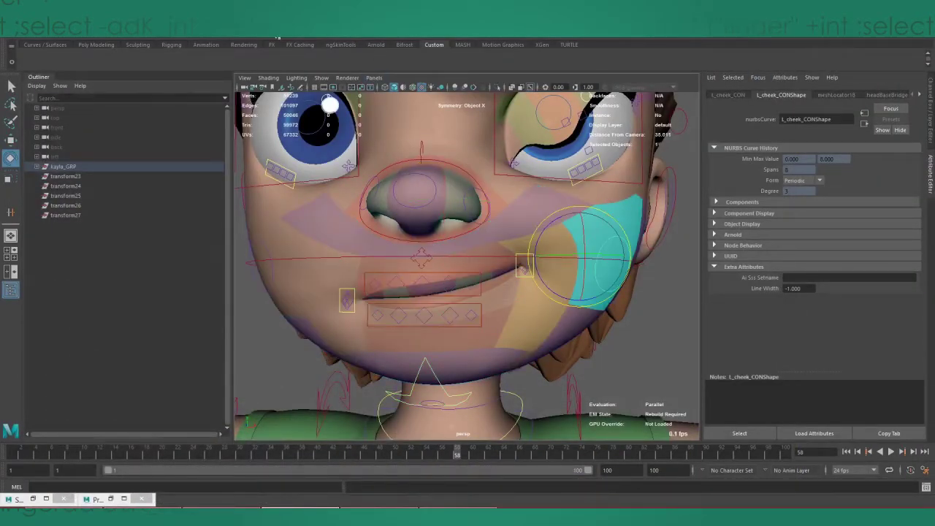
{"action": "left_click", "coordinate": [414, 118]}
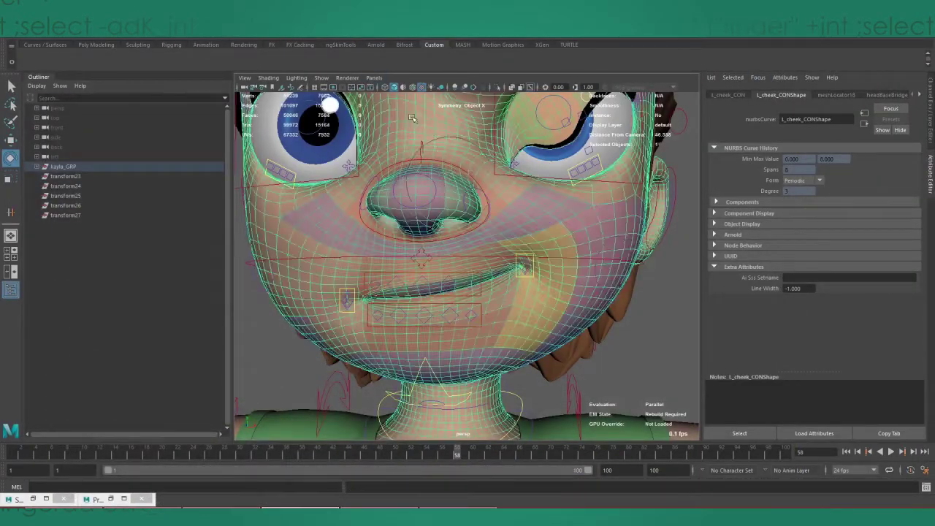
Open the Node Editor maximized, clear the existing graph and add the selected head mesh to it
{"action": "left_click", "coordinate": [154, 34]}
{"action": "left_click", "coordinate": [175, 133]}
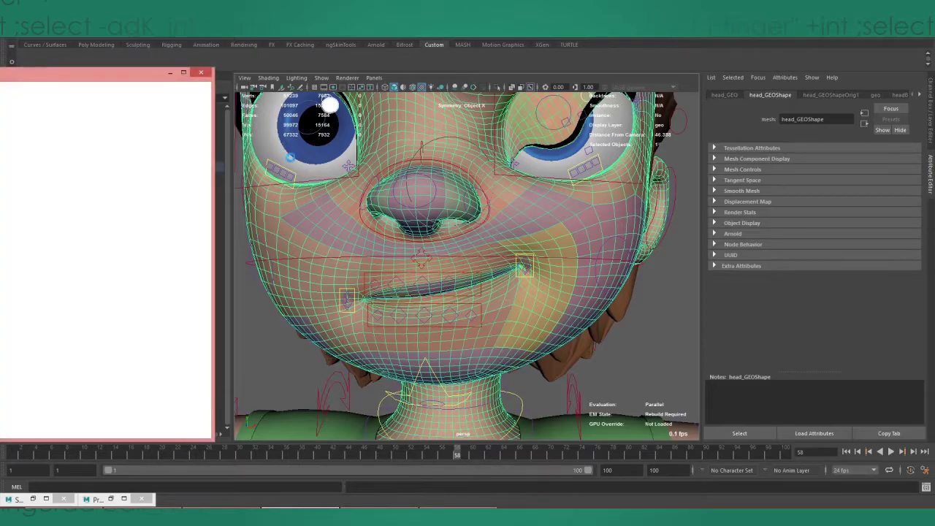
{"action": "left_click", "coordinate": [183, 72]}
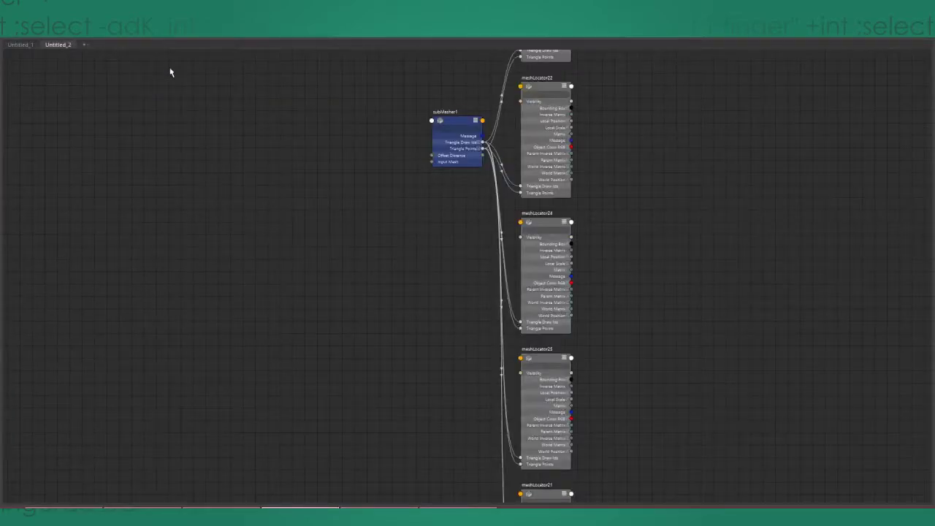
{"action": "left_click", "coordinate": [78, 29]}
{"action": "left_click", "coordinate": [91, 29]}
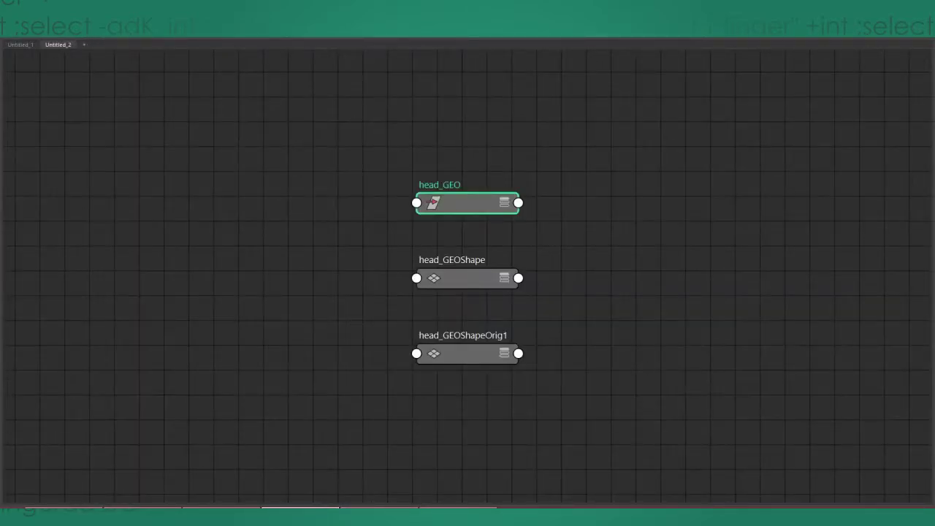
Graph the output connections of head_GEOShape, and from there those of the subMesher1 node
{"action": "left_click", "coordinate": [374, 187]}
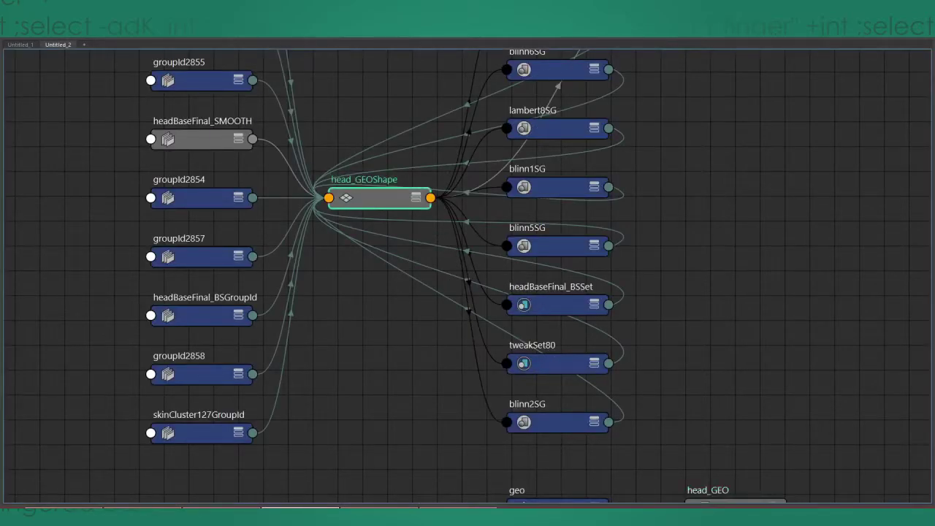
{"action": "left_click", "coordinate": [104, 30]}
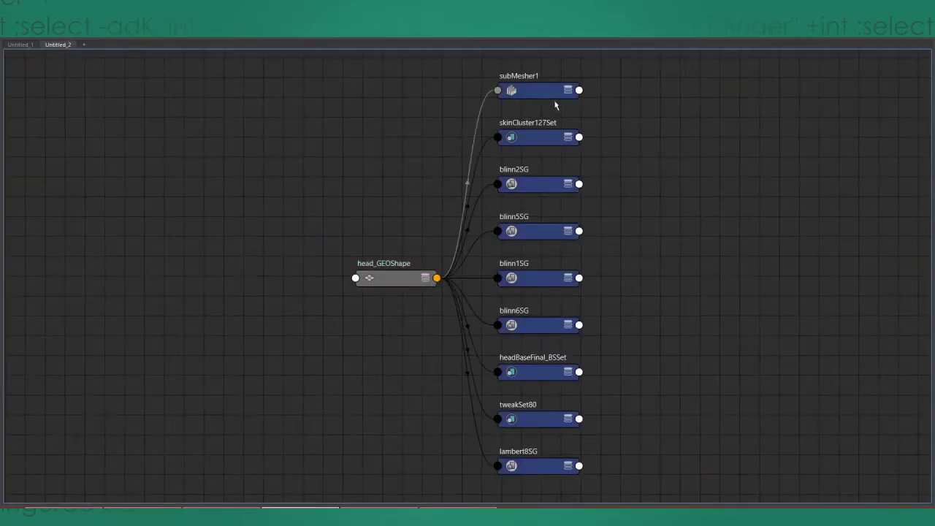
{"action": "left_click", "coordinate": [554, 97]}
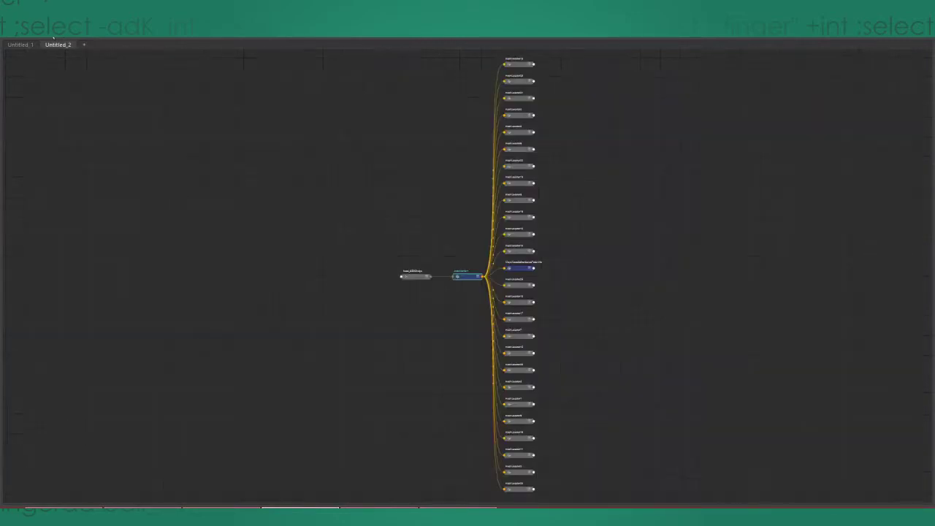
Move head_GEOShape away from subMesher1 and display all of subMesher1's attributes on the node
{"action": "scroll", "coordinate": [414, 261], "scroll_direction": "up", "scroll_amount": 1}
{"action": "scroll", "coordinate": [502, 296], "scroll_direction": "up", "scroll_amount": 2}
{"action": "key", "text": "3"}
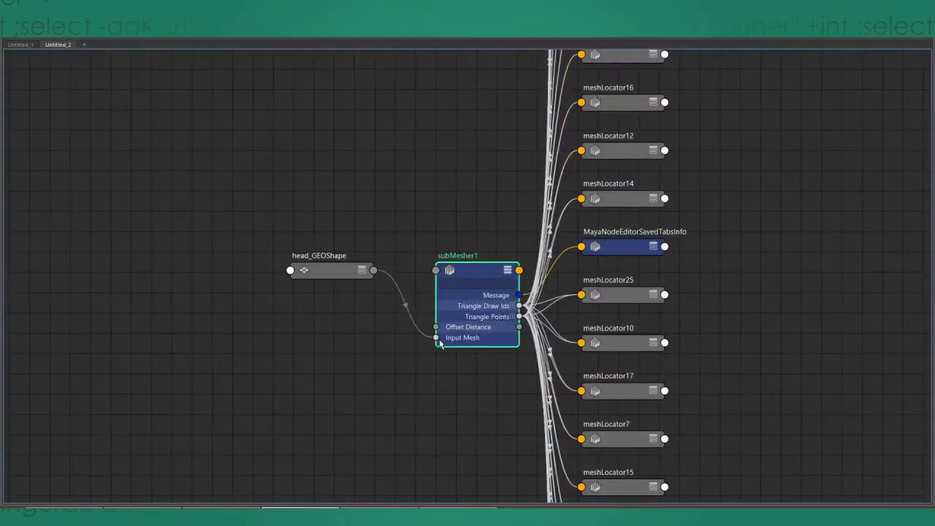
{"action": "left_click_drag", "start_coordinate": [339, 282], "coordinate": [250, 321]}
{"action": "left_click", "coordinate": [491, 274]}
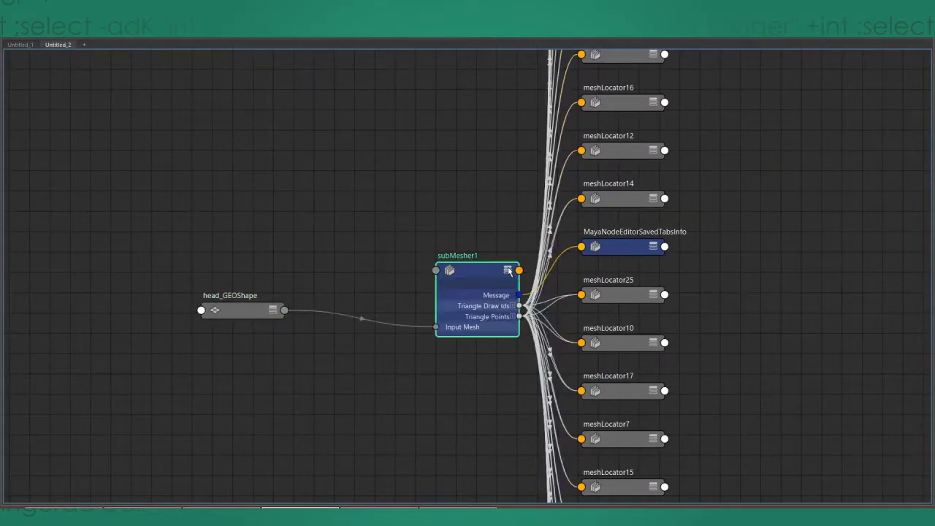
{"action": "right_click", "coordinate": [492, 273]}
{"action": "left_click", "coordinate": [478, 398]}
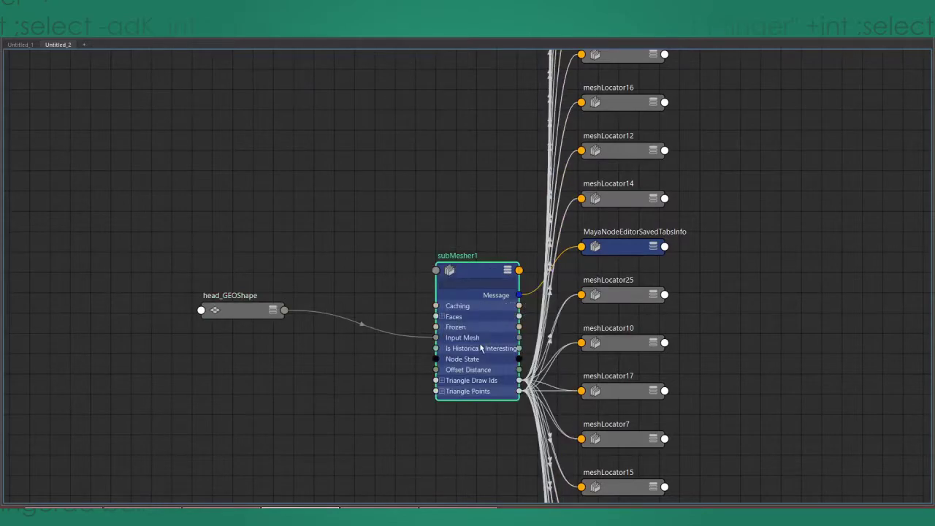
Reposition the subMesher1 node and expand its Faces attribute to show the individual entries
{"action": "left_click_drag", "start_coordinate": [679, 6], "coordinate": [253, 99]}
{"action": "left_click", "coordinate": [549, 307]}
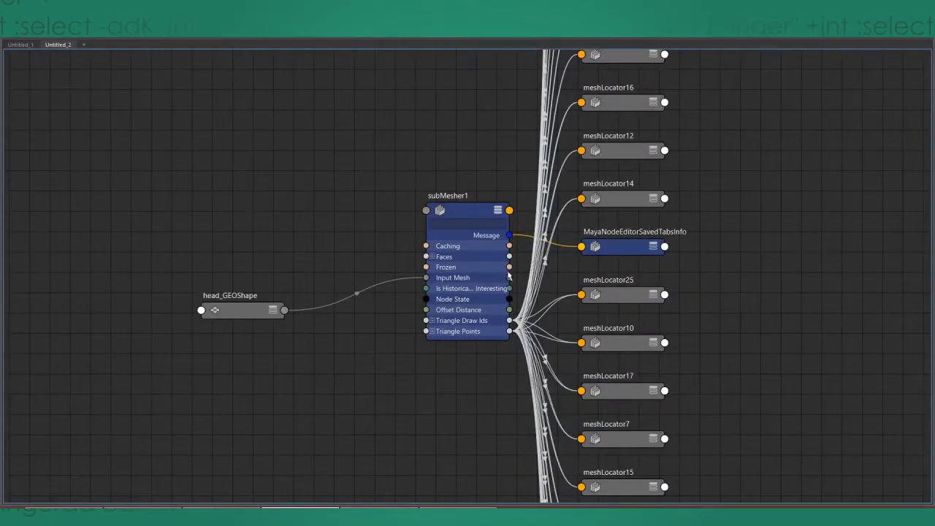
{"action": "left_click", "coordinate": [462, 291]}
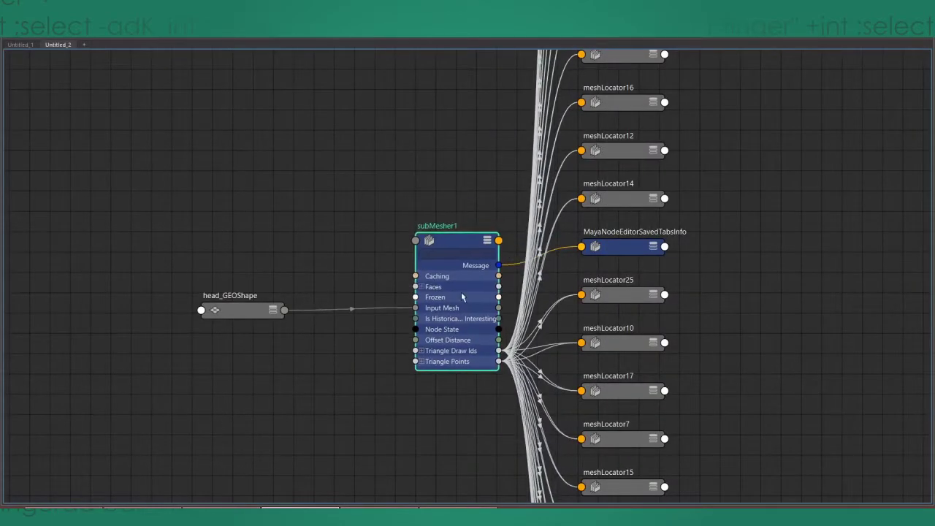
{"action": "scroll", "coordinate": [433, 257], "scroll_direction": "up", "scroll_amount": 5}
{"action": "left_click", "coordinate": [429, 256]}
{"action": "scroll", "coordinate": [426, 281], "scroll_direction": "down", "scroll_amount": 1}
{"action": "middle_click_drag", "start_coordinate": [474, 208], "coordinate": [493, 71], "text": "alt"}
{"action": "scroll", "coordinate": [530, 206], "scroll_direction": "down", "scroll_amount": 1}
{"action": "middle_click_drag", "start_coordinate": [517, 217], "coordinate": [518, 185]}
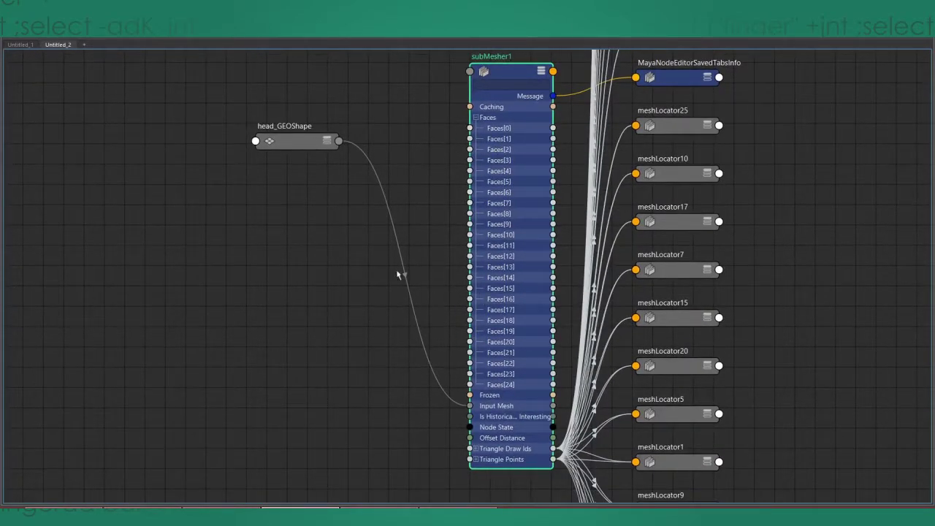
Move head_GEOShape closer to the Input Mesh level and examine subMesher1's Triangle Draw Ids and Triangle Points attributes, leaving both collapsed
{"action": "left_click_drag", "start_coordinate": [296, 143], "coordinate": [291, 329]}
{"action": "middle_click_drag", "start_coordinate": [291, 329], "coordinate": [265, 215]}
{"action": "scroll", "coordinate": [455, 325], "scroll_direction": "up", "scroll_amount": 2}
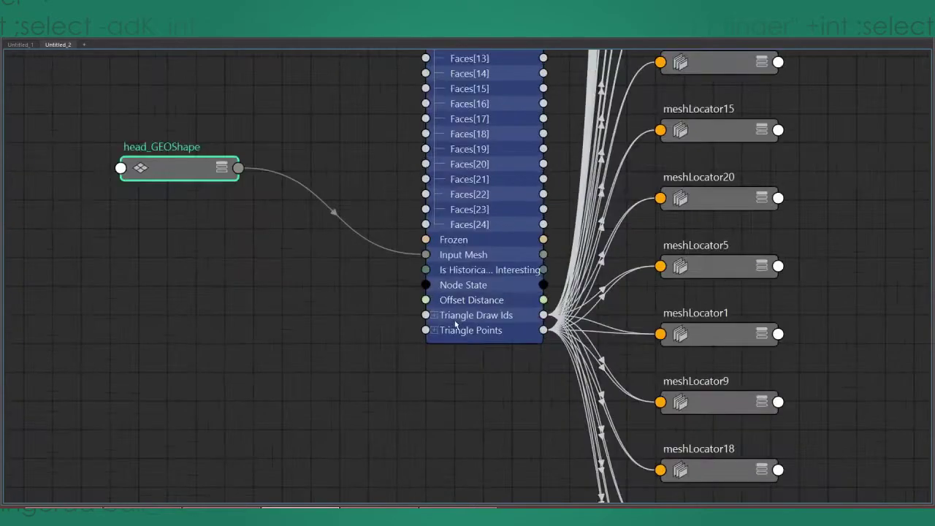
{"action": "scroll", "coordinate": [456, 324], "scroll_direction": "up", "scroll_amount": 2}
{"action": "left_click", "coordinate": [422, 335]}
{"action": "left_click", "coordinate": [421, 312]}
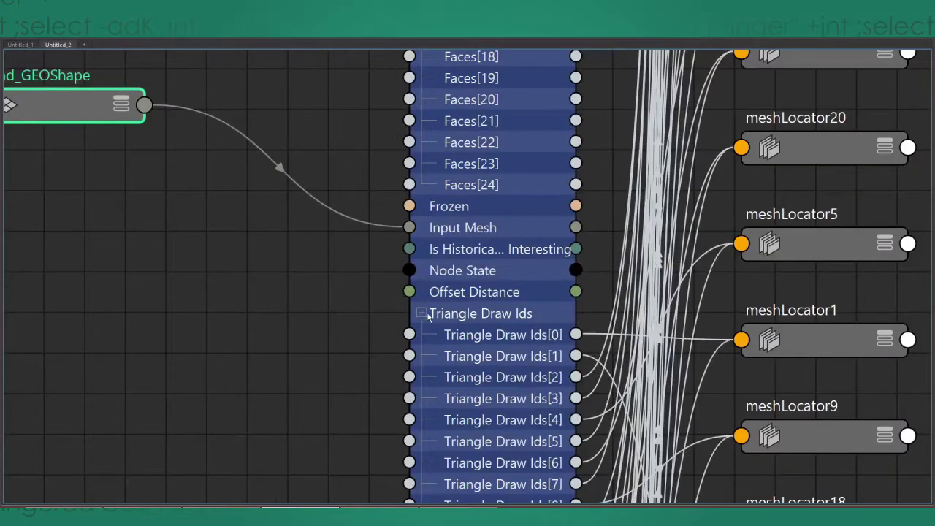
{"action": "left_click", "coordinate": [422, 313]}
{"action": "left_click", "coordinate": [423, 334]}
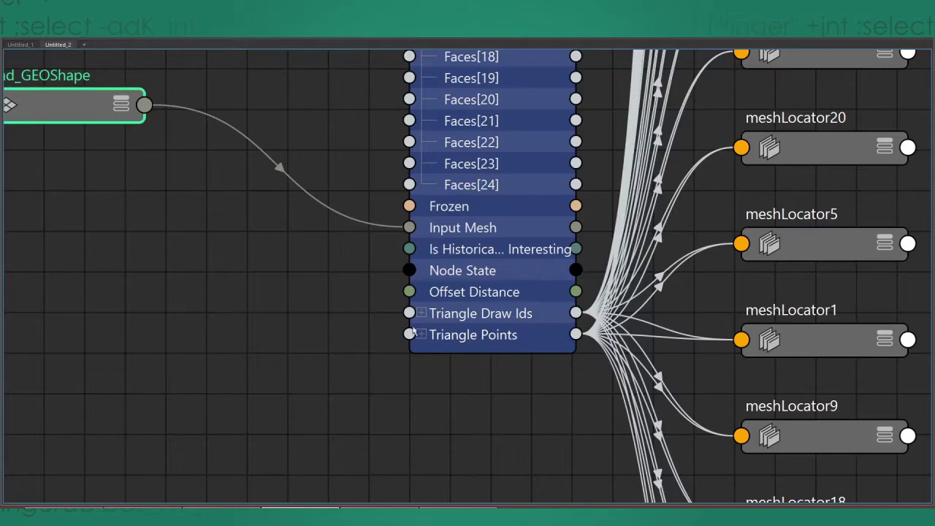
Move the subMesher1 node up alongside the upper meshLocator nodes in the graph
{"action": "scroll", "coordinate": [553, 261], "scroll_direction": "down", "scroll_amount": 3}
{"action": "middle_click_drag", "start_coordinate": [711, 57], "coordinate": [639, 204], "text": "alt"}
{"action": "scroll", "coordinate": [639, 203], "scroll_direction": "down", "scroll_amount": 1}
{"action": "middle_click_drag", "start_coordinate": [626, 261], "coordinate": [611, 427], "text": "alt"}
{"action": "middle_click_drag", "start_coordinate": [568, 178], "coordinate": [546, 325], "text": "alt"}
{"action": "middle_click_drag", "start_coordinate": [507, 366], "coordinate": [524, 272], "text": "alt"}
{"action": "left_click_drag", "start_coordinate": [486, 389], "coordinate": [445, 159]}
{"action": "middle_click_drag", "start_coordinate": [564, 185], "coordinate": [551, 266], "text": "alt"}
Select the meshLocator13 node and examine the column of meshLocator nodes fed by subMesher1
{"action": "scroll", "coordinate": [570, 171], "scroll_direction": "up", "scroll_amount": 1}
{"action": "scroll", "coordinate": [572, 164], "scroll_direction": "up", "scroll_amount": 1}
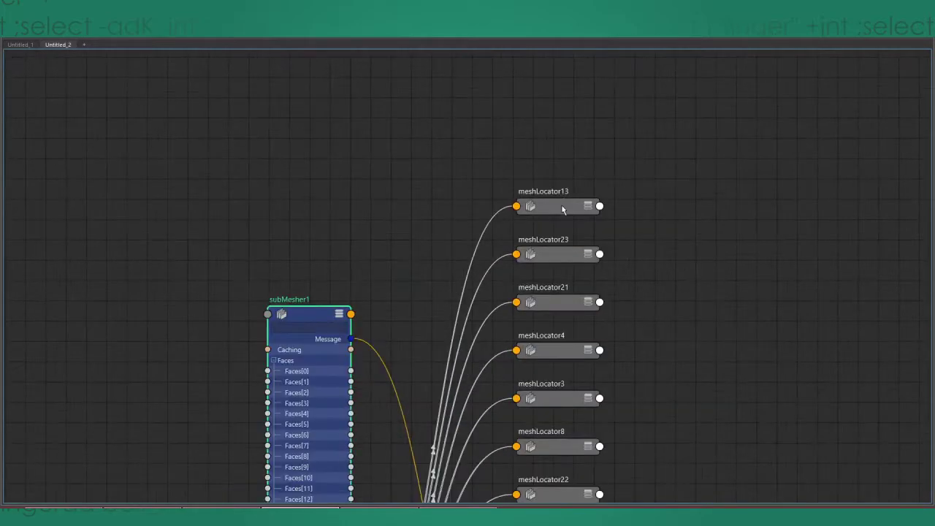
{"action": "left_click", "coordinate": [562, 208]}
{"action": "middle_click_drag", "start_coordinate": [599, 314], "coordinate": [664, 233], "text": "alt"}
{"action": "scroll", "coordinate": [657, 260], "scroll_direction": "down", "scroll_amount": 2}
{"action": "middle_click_drag", "start_coordinate": [473, 470], "coordinate": [516, 348], "text": "alt"}
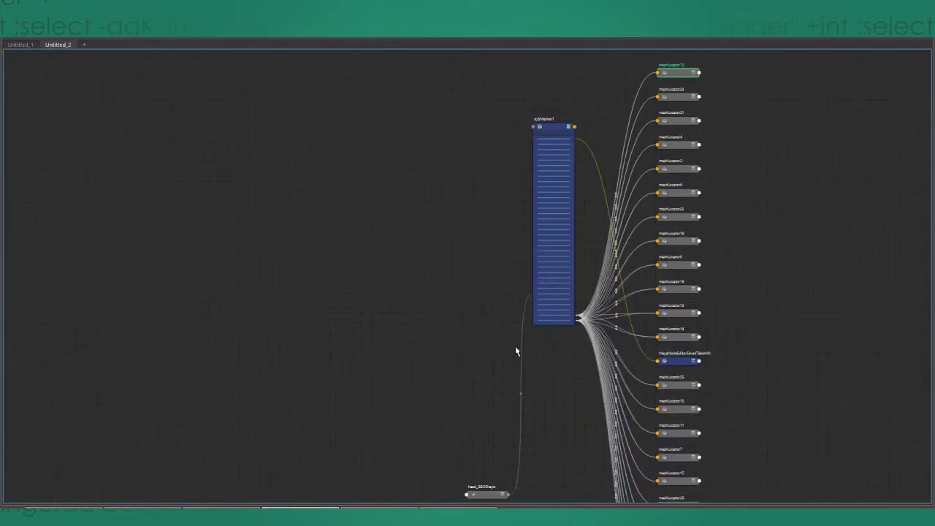
Move head_GEOShape up beside the expanded subMesher1 node
{"action": "scroll", "coordinate": [520, 348], "scroll_direction": "up", "scroll_amount": 1}
{"action": "scroll", "coordinate": [524, 435], "scroll_direction": "down", "scroll_amount": 1}
{"action": "middle_click_drag", "start_coordinate": [485, 494], "coordinate": [481, 432], "text": "alt"}
{"action": "mouse_move", "coordinate": [483, 472]}
{"action": "left_mouse_down"}
{"action": "mouse_move", "coordinate": [459, 246]}
{"action": "mouse_move", "coordinate": [490, 464]}
{"action": "left_mouse_up"}
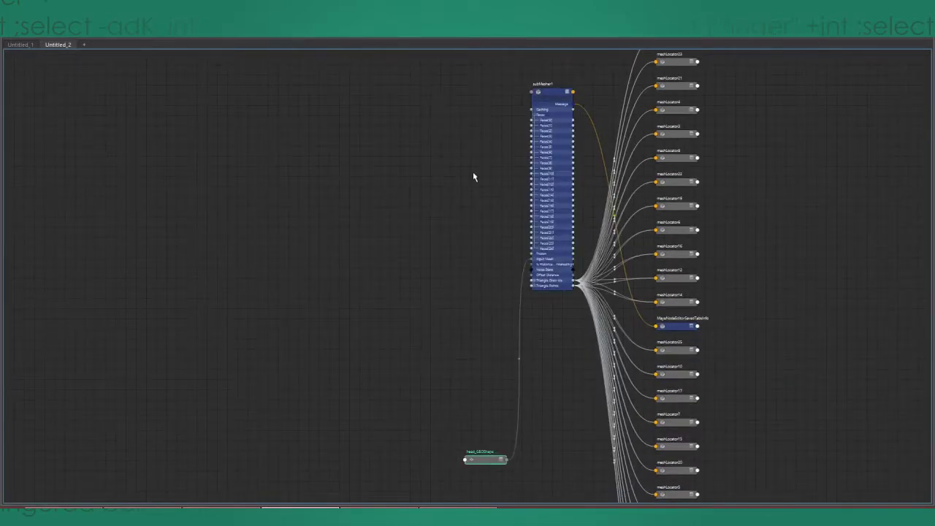
{"action": "left_click_drag", "start_coordinate": [473, 173], "coordinate": [465, 218]}
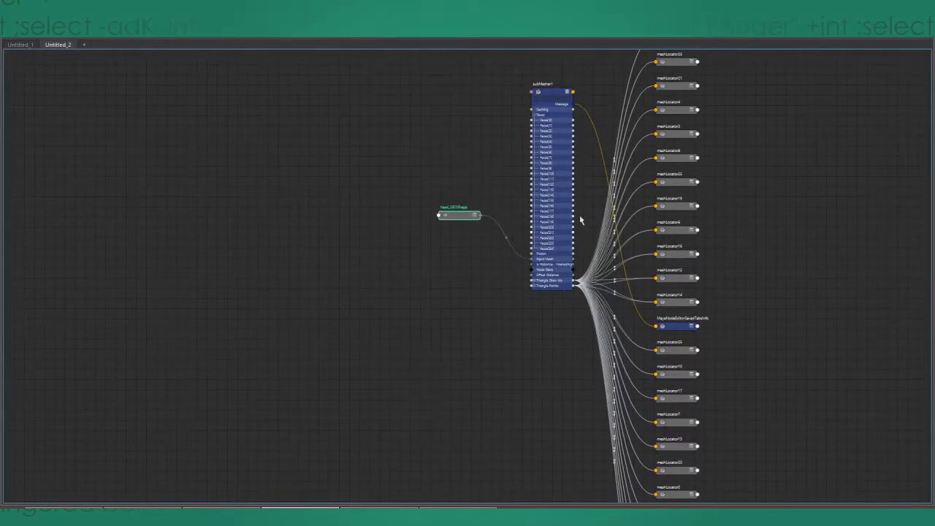
Examine the connections running from subMesher1's triangle outputs to the meshLocator nodes down the graph
{"action": "middle_click_drag", "start_coordinate": [644, 165], "coordinate": [607, 207], "text": "alt"}
{"action": "scroll", "coordinate": [535, 219], "scroll_direction": "up", "scroll_amount": 2}
{"action": "middle_click_drag", "start_coordinate": [442, 235], "coordinate": [422, 263], "text": "alt"}
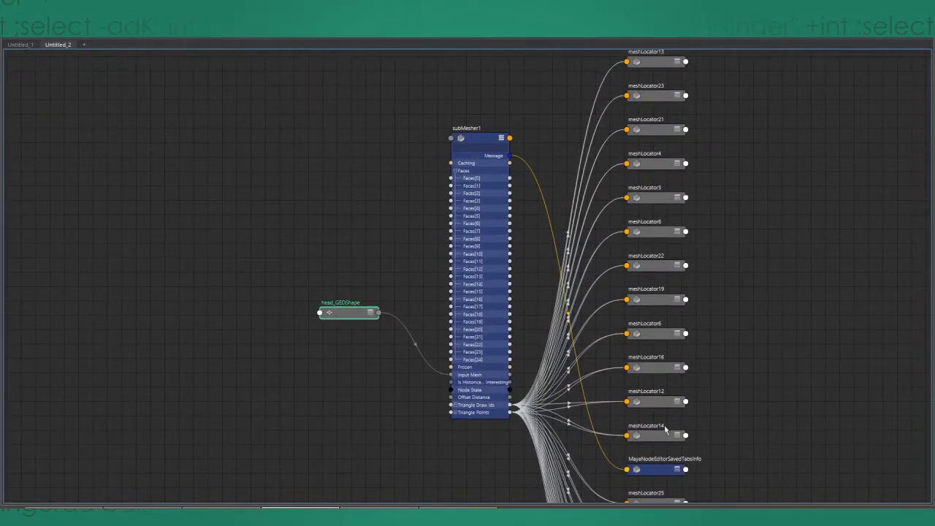
{"action": "middle_click_drag", "start_coordinate": [680, 474], "coordinate": [592, 388], "text": "alt"}
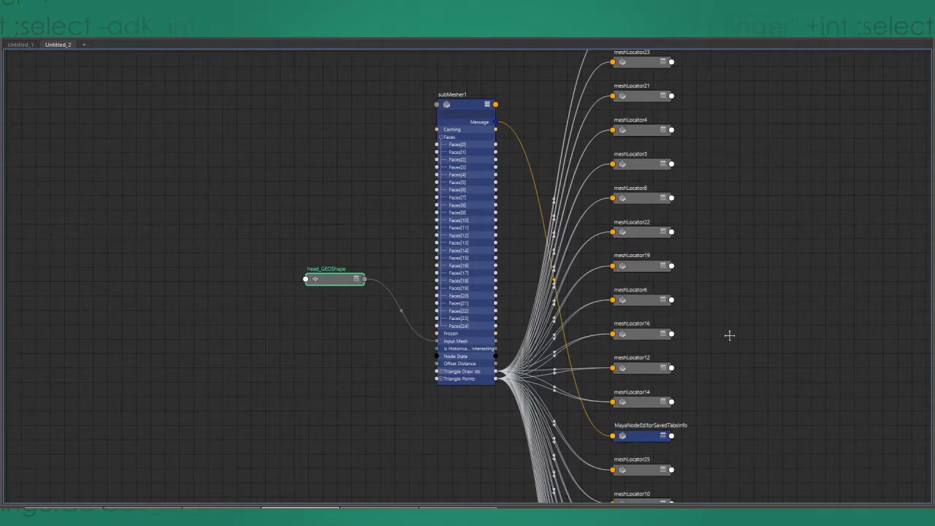
{"action": "scroll", "coordinate": [731, 328], "scroll_direction": "down", "scroll_amount": 2}
{"action": "middle_click_drag", "start_coordinate": [731, 328], "coordinate": [690, 175], "text": "alt"}
{"action": "scroll", "coordinate": [712, 211], "scroll_direction": "down", "scroll_amount": 5}
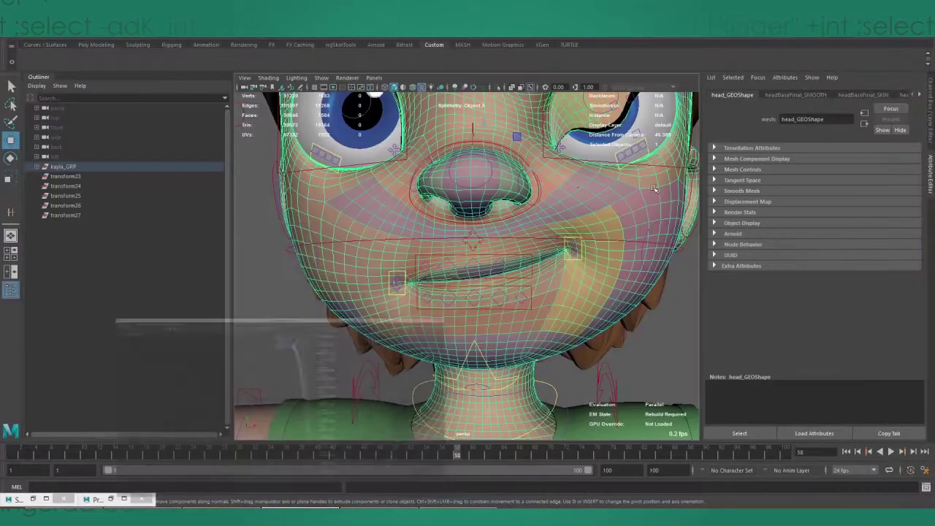
Minimize the Node Editor and examine the coloured control regions on the character's head in the viewport
{"action": "middle_click_drag", "start_coordinate": [577, 265], "coordinate": [603, 397], "text": "alt"}
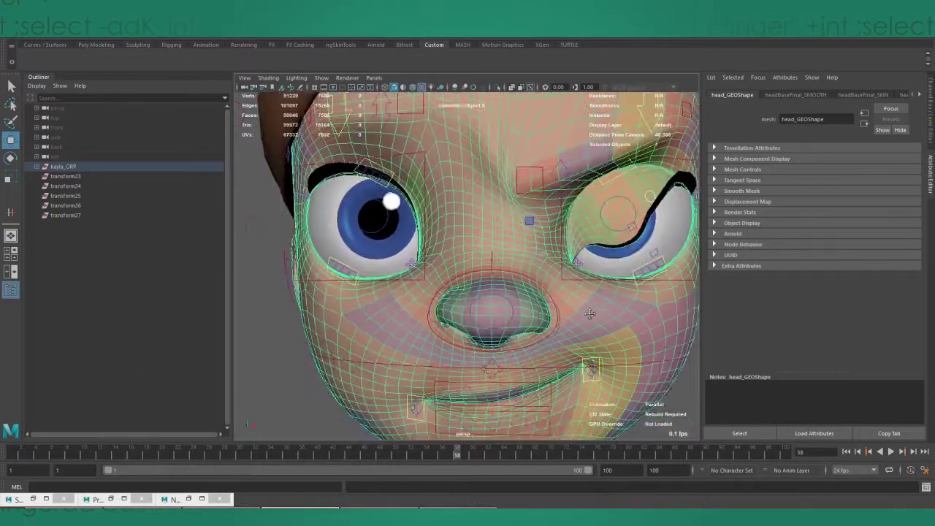
{"action": "scroll", "coordinate": [593, 301], "scroll_direction": "down", "scroll_amount": 7}
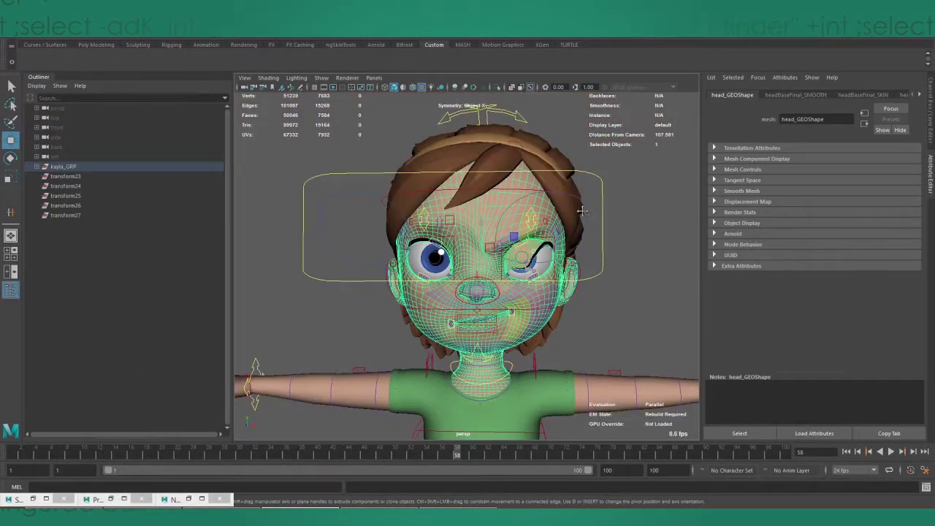
{"action": "scroll", "coordinate": [582, 213], "scroll_direction": "up", "scroll_amount": 3}
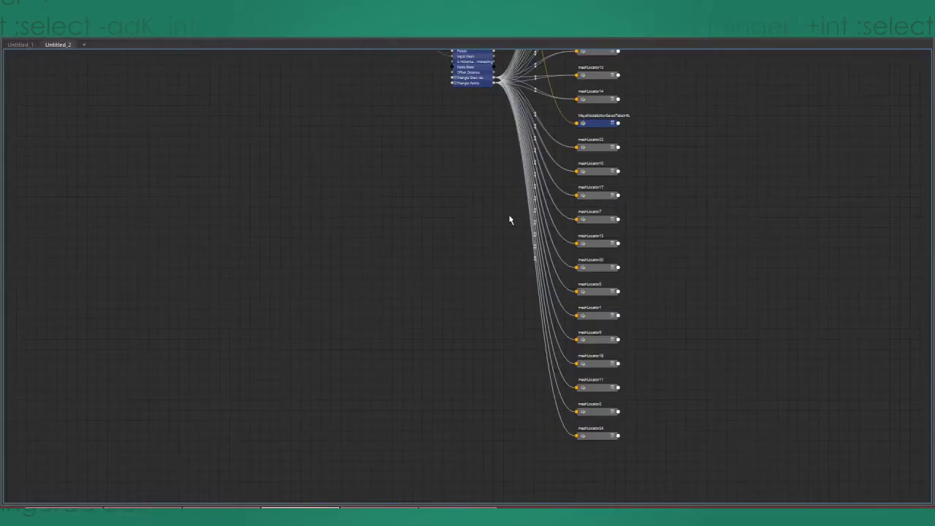
Return to the Node Editor and move head_GEOShape down near the level of subMesher1's Input Mesh
{"action": "scroll", "coordinate": [476, 226], "scroll_direction": "up", "scroll_amount": 5}
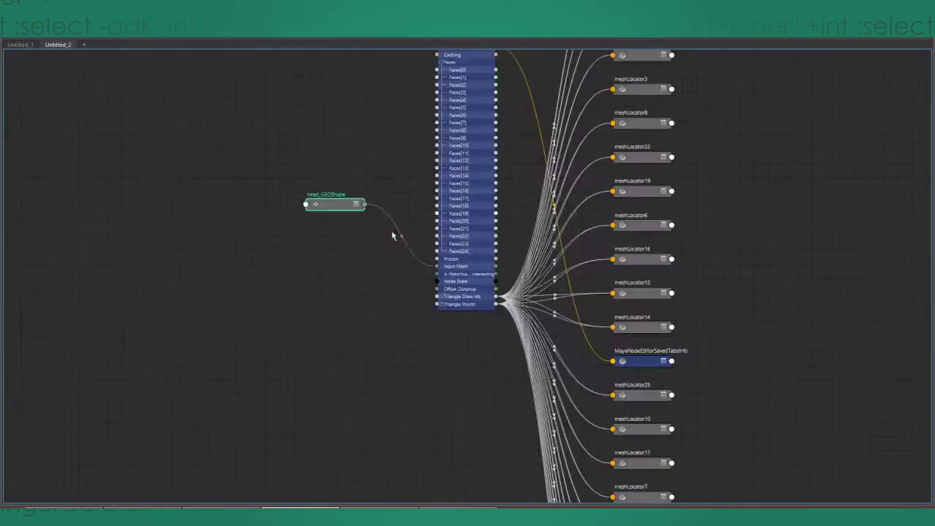
{"action": "left_click_drag", "start_coordinate": [315, 228], "coordinate": [308, 280]}
{"action": "scroll", "coordinate": [362, 263], "scroll_direction": "up", "scroll_amount": 2}
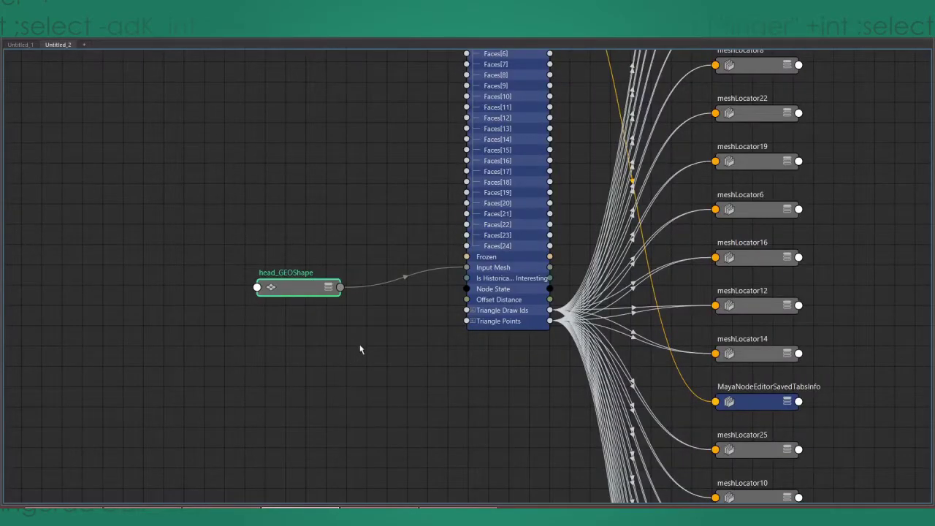
{"action": "left_click_drag", "start_coordinate": [348, 343], "coordinate": [274, 230]}
{"action": "middle_click_drag", "start_coordinate": [550, 205], "coordinate": [541, 320], "text": "alt"}
{"action": "right_click_drag", "start_coordinate": [541, 320], "coordinate": [583, 315], "text": "alt"}
{"action": "middle_click_drag", "start_coordinate": [581, 314], "coordinate": [505, 298], "text": "alt"}
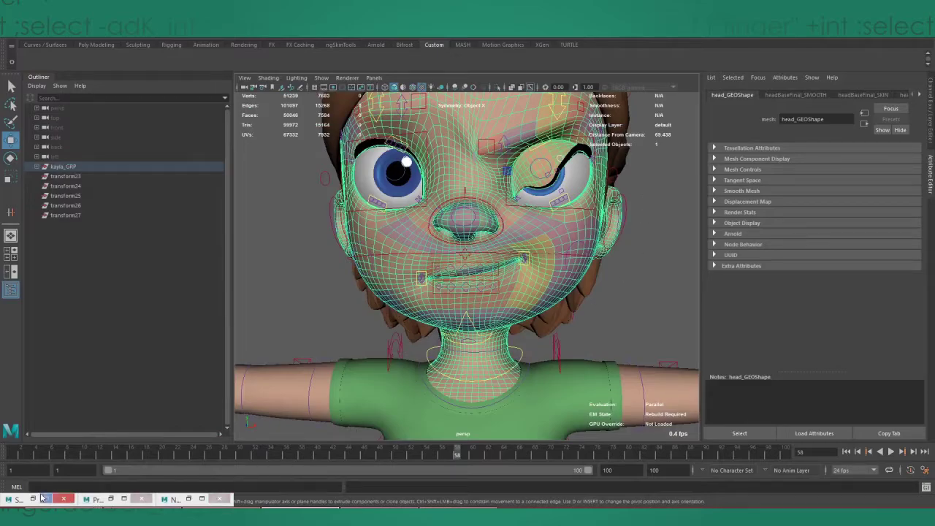
Restore the Profiler, select the subMesher1 evaluation events and compare them with the rest of the frame's evaluation
{"action": "left_click", "coordinate": [113, 500]}
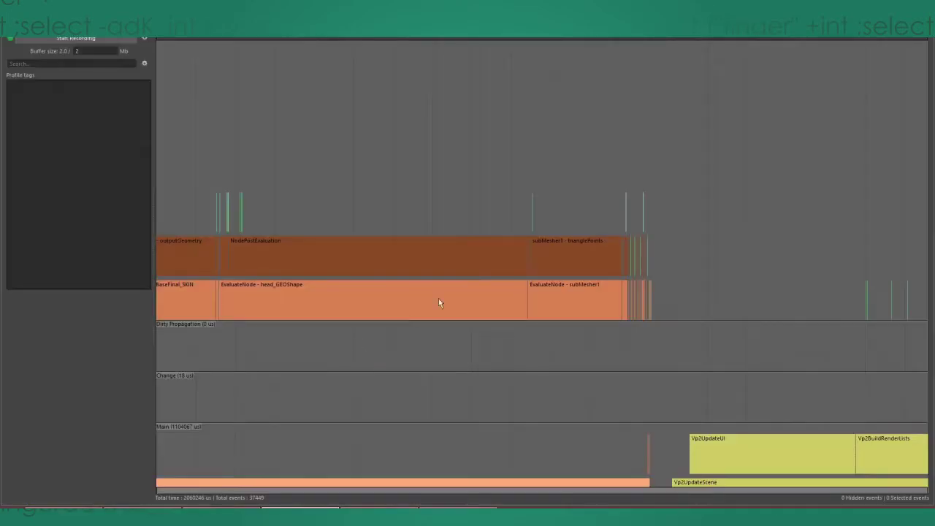
{"action": "left_click", "coordinate": [565, 309]}
{"action": "key", "text": "f"}
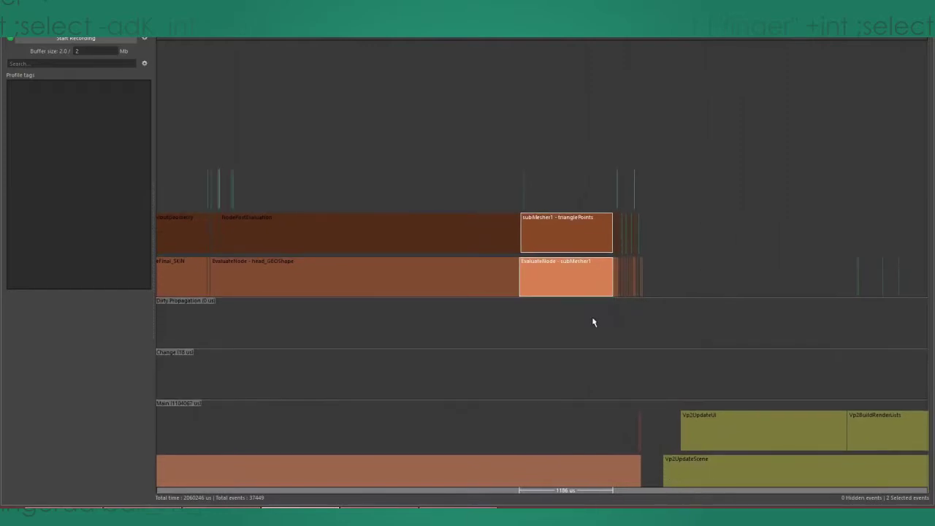
{"action": "right_click_drag", "start_coordinate": [740, 392], "coordinate": [407, 330], "text": "alt"}
{"action": "middle_click_drag", "start_coordinate": [618, 315], "coordinate": [782, 310], "text": "alt"}
{"action": "right_click_drag", "start_coordinate": [782, 311], "coordinate": [575, 325], "text": "alt"}
{"action": "middle_click_drag", "start_coordinate": [578, 327], "coordinate": [715, 340], "text": "alt"}
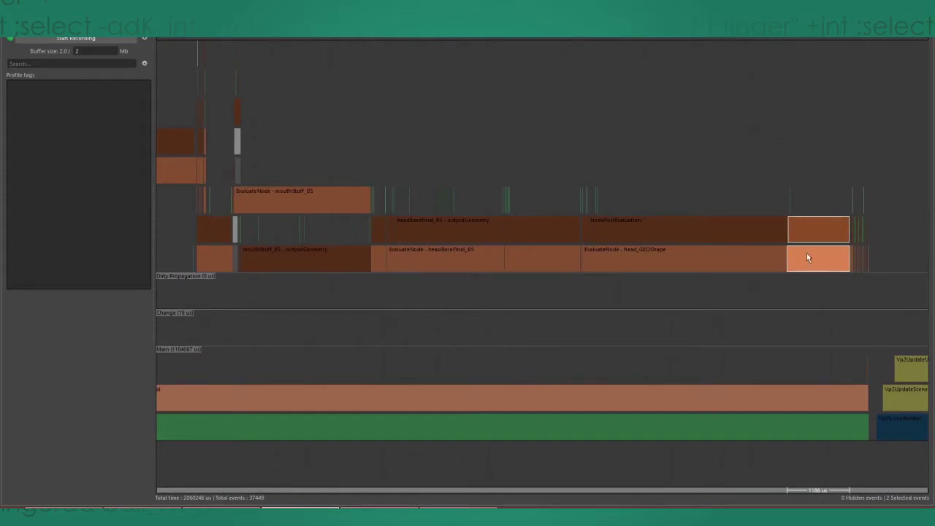
Select the mouthStuff_BS evaluation event in the Profiler and examine its details
{"action": "left_click", "coordinate": [528, 235]}
{"action": "middle_click_drag", "start_coordinate": [519, 286], "coordinate": [757, 325], "text": "alt"}
{"action": "middle_click_drag", "start_coordinate": [470, 253], "coordinate": [482, 241], "text": "alt"}
{"action": "scroll", "coordinate": [564, 264], "scroll_direction": "up", "scroll_amount": 4}
{"action": "left_click", "coordinate": [495, 217]}
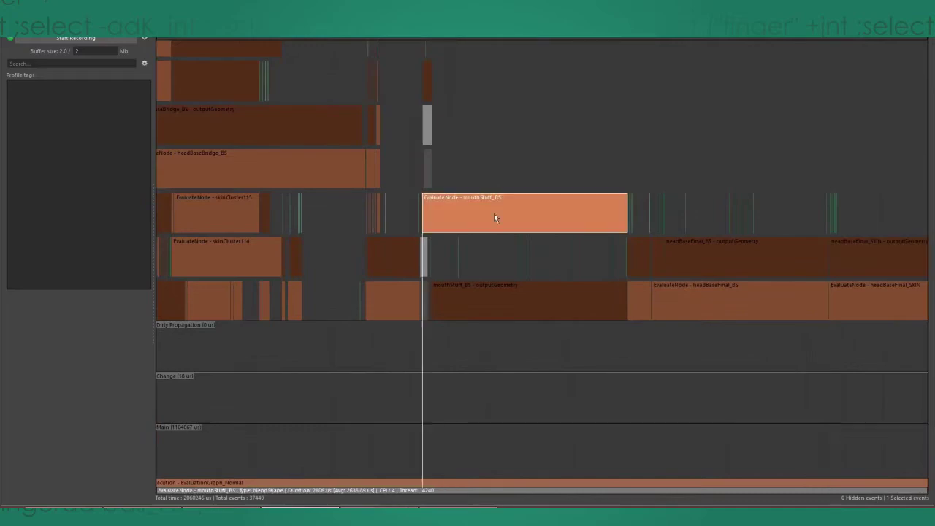
Clear the mouthStuff_BS selection, then select the subMesher1 evaluation event and compare it with the surrounding deformer events
{"action": "scroll", "coordinate": [721, 242], "scroll_direction": "down", "scroll_amount": 1}
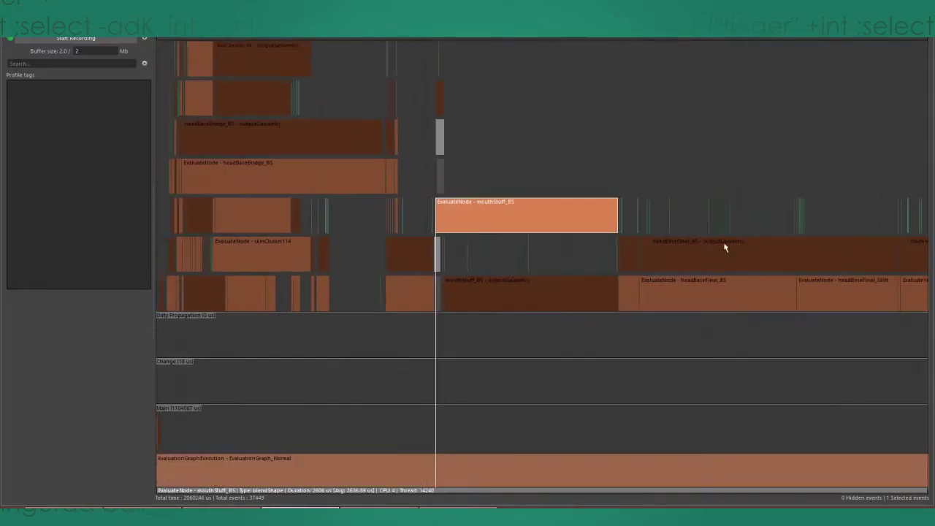
{"action": "middle_click_drag", "start_coordinate": [723, 248], "coordinate": [489, 240], "text": "alt"}
{"action": "middle_click_drag", "start_coordinate": [767, 253], "coordinate": [582, 249], "text": "alt"}
{"action": "scroll", "coordinate": [577, 249], "scroll_direction": "down", "scroll_amount": 1}
{"action": "middle_click_drag", "start_coordinate": [641, 246], "coordinate": [764, 239], "text": "alt"}
{"action": "scroll", "coordinate": [549, 233], "scroll_direction": "down", "scroll_amount": 1}
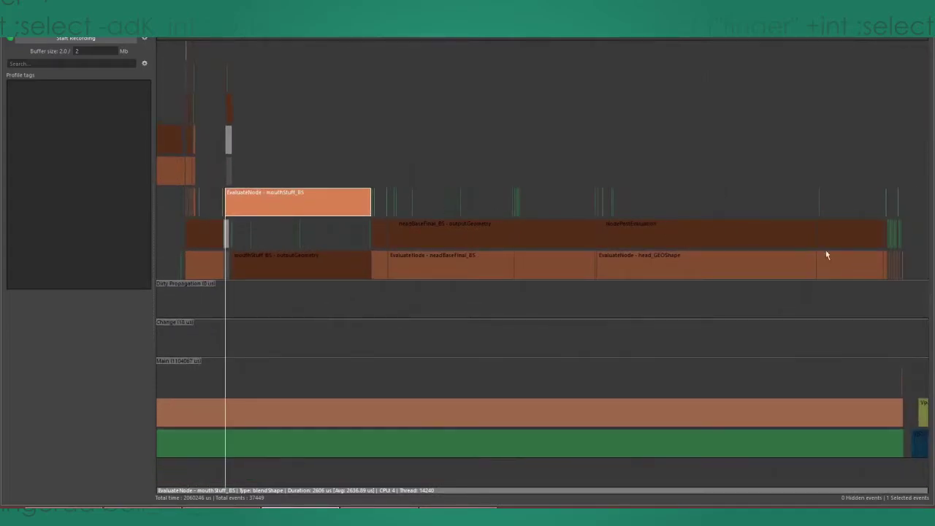
{"action": "left_click", "coordinate": [587, 157]}
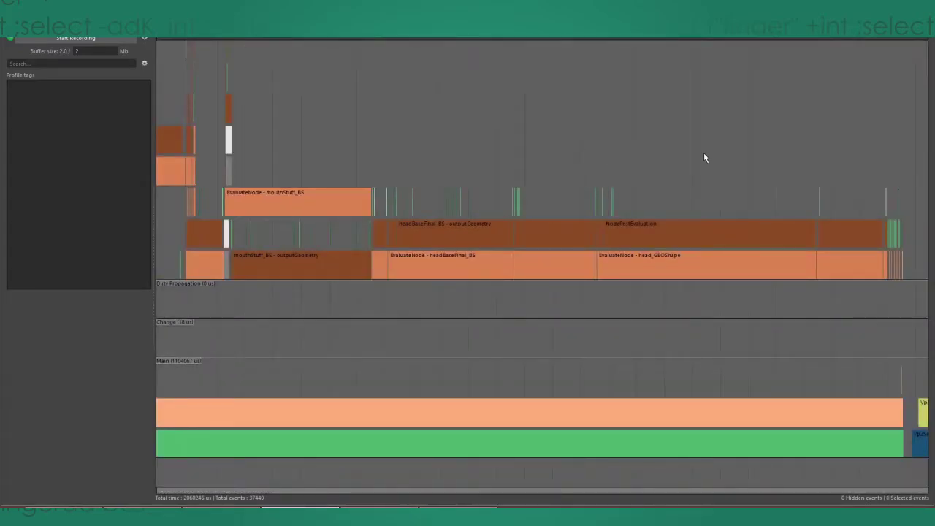
{"action": "left_click", "coordinate": [841, 257]}
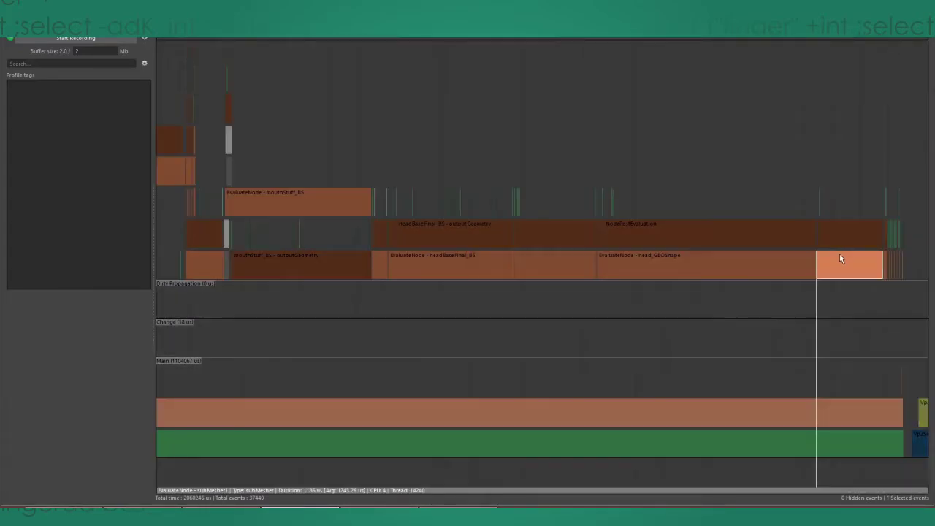
{"action": "left_click", "coordinate": [862, 212]}
{"action": "middle_click_drag", "start_coordinate": [863, 208], "coordinate": [722, 189], "text": "alt"}
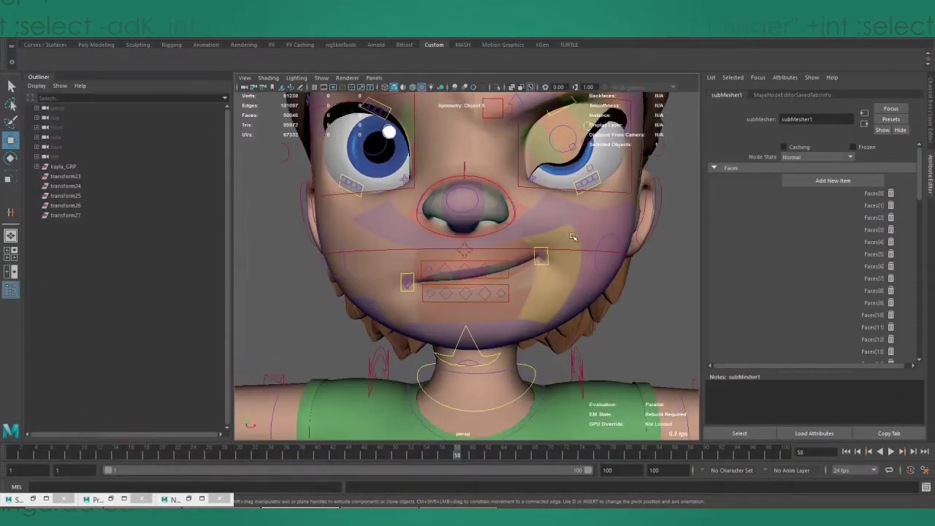
Return to the viewport to examine the coloured face regions and review subMesher1's Faces and Triangle Points attributes
{"action": "scroll", "coordinate": [565, 296], "scroll_direction": "up", "scroll_amount": 3}
{"action": "scroll", "coordinate": [565, 296], "scroll_direction": "down", "scroll_amount": 3}
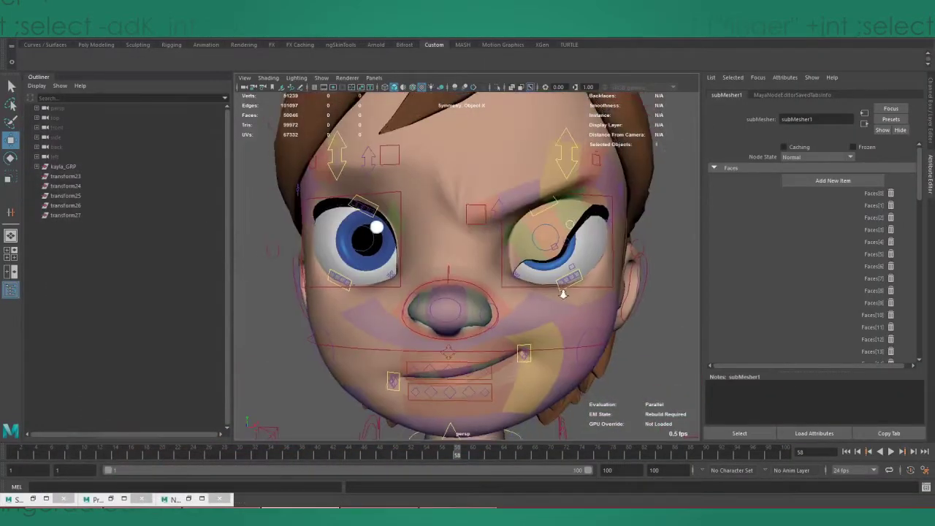
{"action": "scroll", "coordinate": [868, 277], "scroll_direction": "down", "scroll_amount": 5}
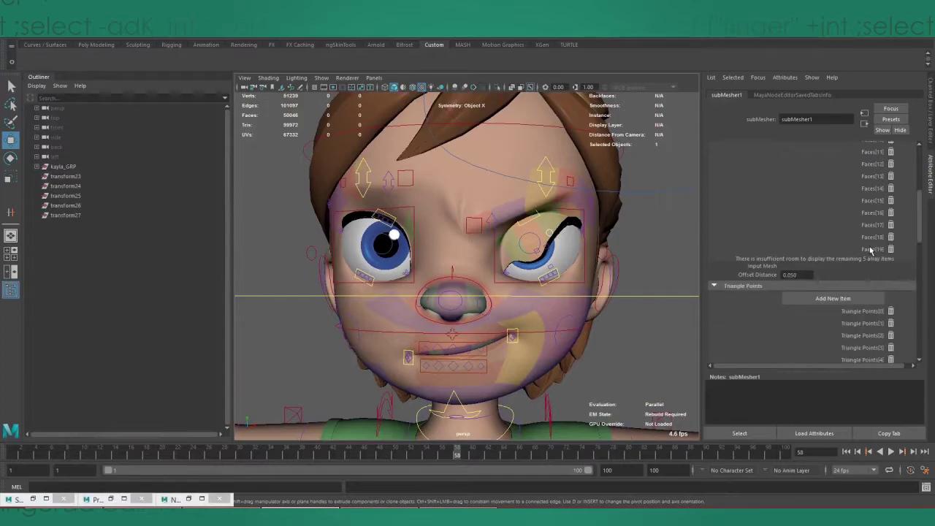
{"action": "scroll", "coordinate": [869, 251], "scroll_direction": "up", "scroll_amount": 2}
Deselect subMesher1 and try picking the head mesh around the inner end of the lowered eyebrow
{"action": "left_click", "coordinate": [642, 194]}
{"action": "scroll", "coordinate": [472, 196], "scroll_direction": "up", "scroll_amount": 2}
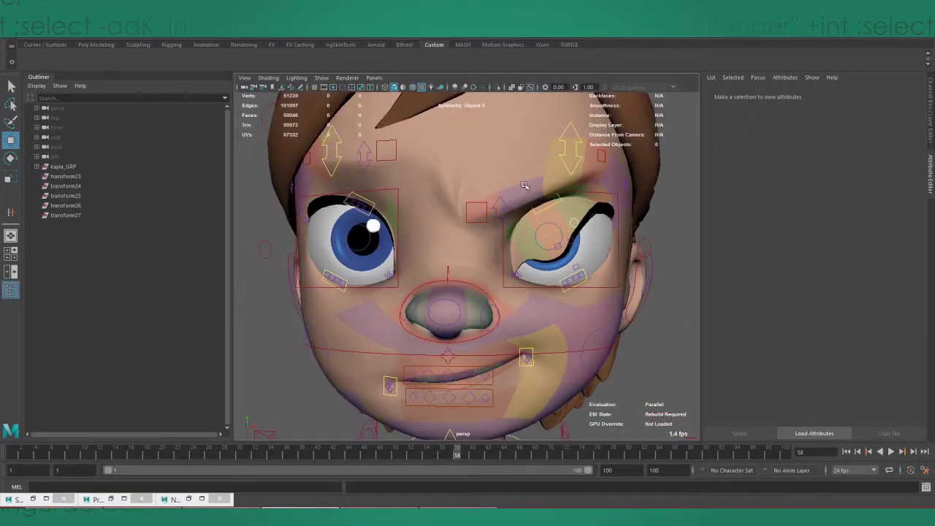
{"action": "left_click", "coordinate": [500, 196]}
{"action": "left_click_drag", "start_coordinate": [508, 198], "coordinate": [485, 210]}
{"action": "left_click", "coordinate": [485, 210]}
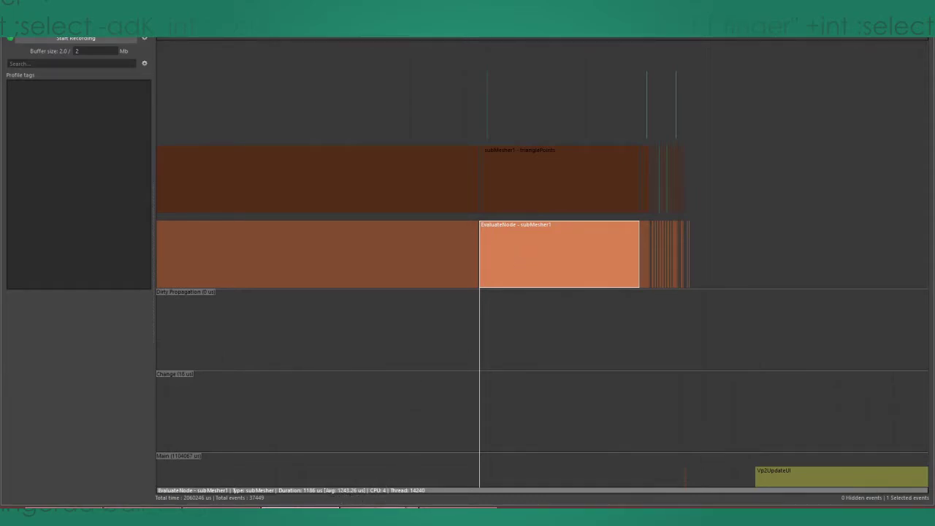
Return to the Profiler and frame the VP2 Evaluation events of a single frame
{"action": "mouse_move", "coordinate": [414, 507]}
{"action": "scroll", "coordinate": [674, 267], "scroll_direction": "down", "scroll_amount": 2}
{"action": "scroll", "coordinate": [623, 304], "scroll_direction": "up", "scroll_amount": 2}
{"action": "scroll", "coordinate": [624, 305], "scroll_direction": "up", "scroll_amount": 1}
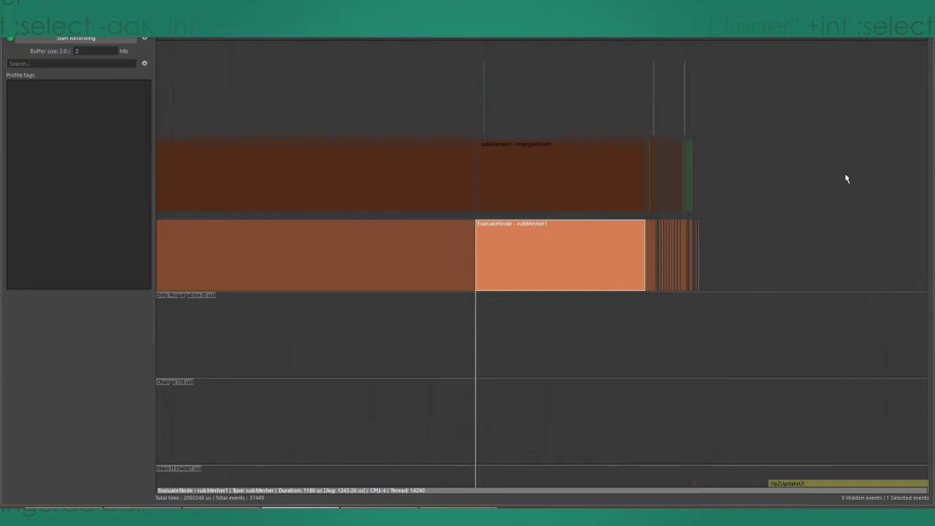
{"action": "right_click_drag", "start_coordinate": [845, 174], "coordinate": [673, 132], "text": "alt"}
{"action": "middle_click_drag", "start_coordinate": [767, 115], "coordinate": [698, 235], "text": "alt"}
{"action": "scroll", "coordinate": [697, 240], "scroll_direction": "down", "scroll_amount": 5}
{"action": "scroll", "coordinate": [593, 194], "scroll_direction": "down", "scroll_amount": 1}
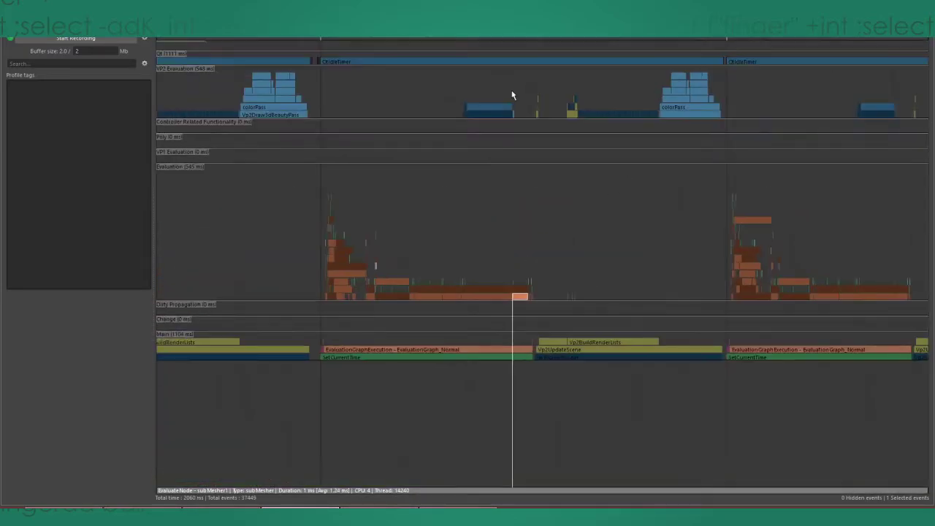
{"action": "left_click_drag", "start_coordinate": [321, 62], "coordinate": [731, 267], "text": "ctrl+alt"}
{"action": "middle_click_drag", "start_coordinate": [616, 313], "coordinate": [604, 362], "text": "alt"}
{"action": "scroll", "coordinate": [443, 307], "scroll_direction": "up", "scroll_amount": 5}
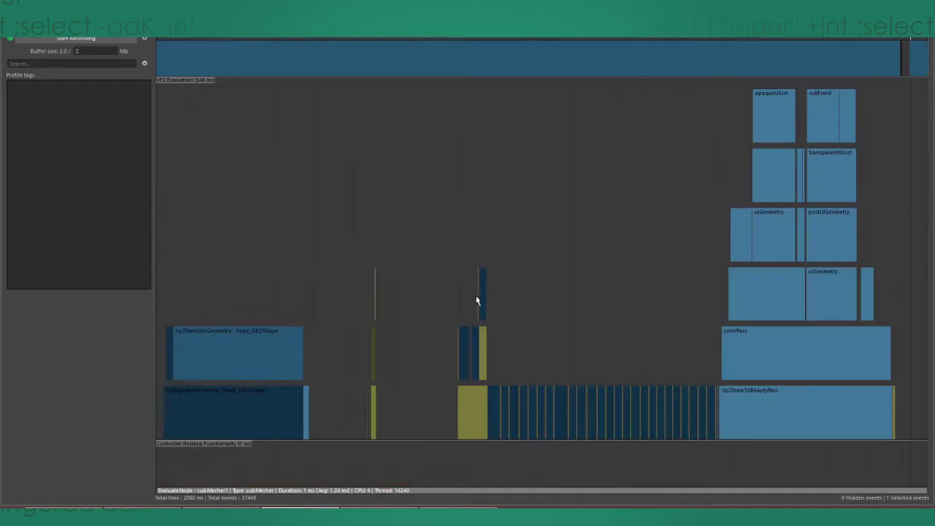
Select the Vp2UpdateGeometry event of head_GEOShape and examine its details
{"action": "left_click", "coordinate": [418, 405]}
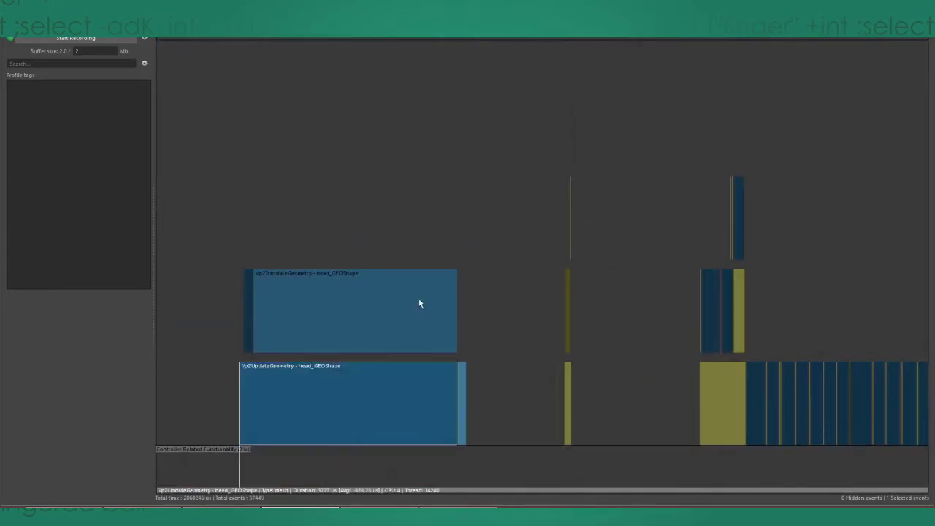
{"action": "scroll", "coordinate": [426, 297], "scroll_direction": "up", "scroll_amount": 2}
{"action": "right_click_drag", "start_coordinate": [478, 324], "coordinate": [512, 334], "text": "alt"}
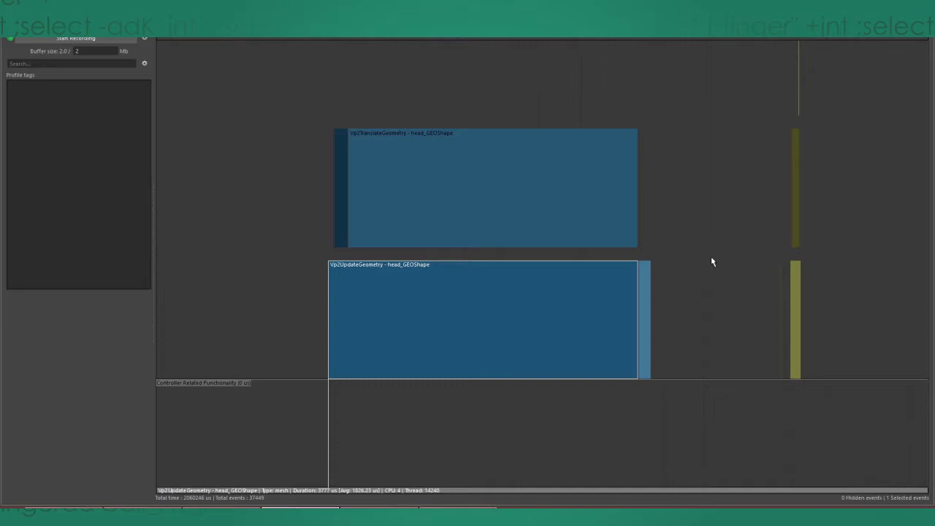
Select the run of meshLocator Vp2UpdateDagObject events before Vp2Draw3dBeautyPass and inspect the individual events
{"action": "scroll", "coordinate": [735, 277], "scroll_direction": "down", "scroll_amount": 5}
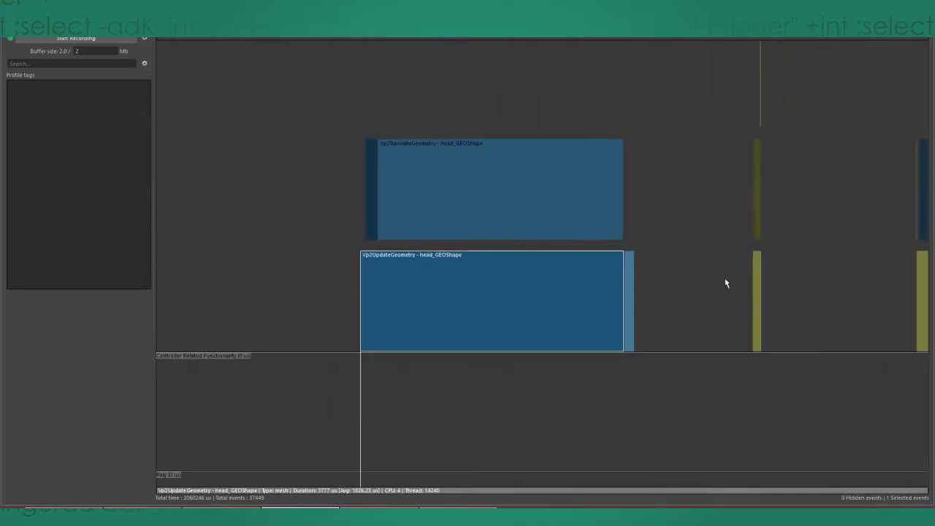
{"action": "middle_click_drag", "start_coordinate": [724, 275], "coordinate": [181, 270], "text": "alt"}
{"action": "scroll", "coordinate": [593, 250], "scroll_direction": "down", "scroll_amount": 2}
{"action": "left_click_drag", "start_coordinate": [394, 318], "coordinate": [688, 197]}
{"action": "scroll", "coordinate": [660, 306], "scroll_direction": "up", "scroll_amount": 6}
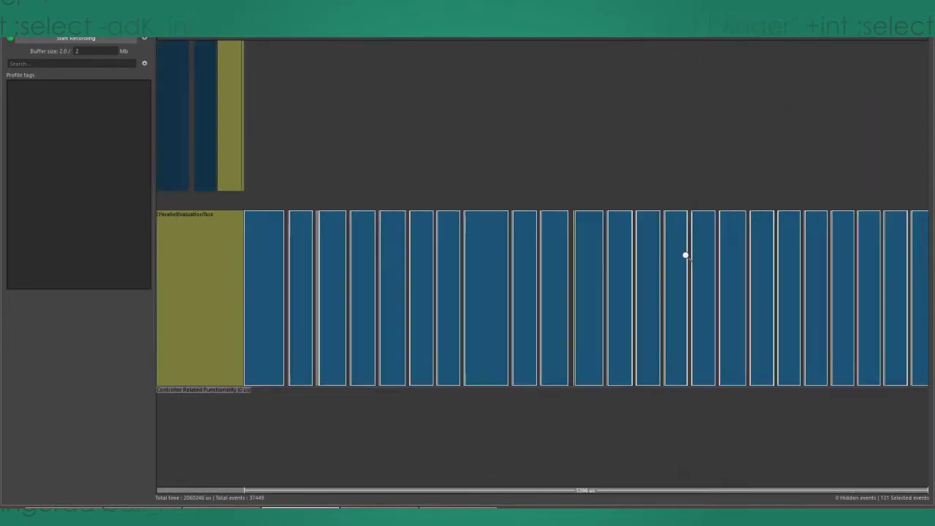
{"action": "scroll", "coordinate": [688, 239], "scroll_direction": "up", "scroll_amount": 3}
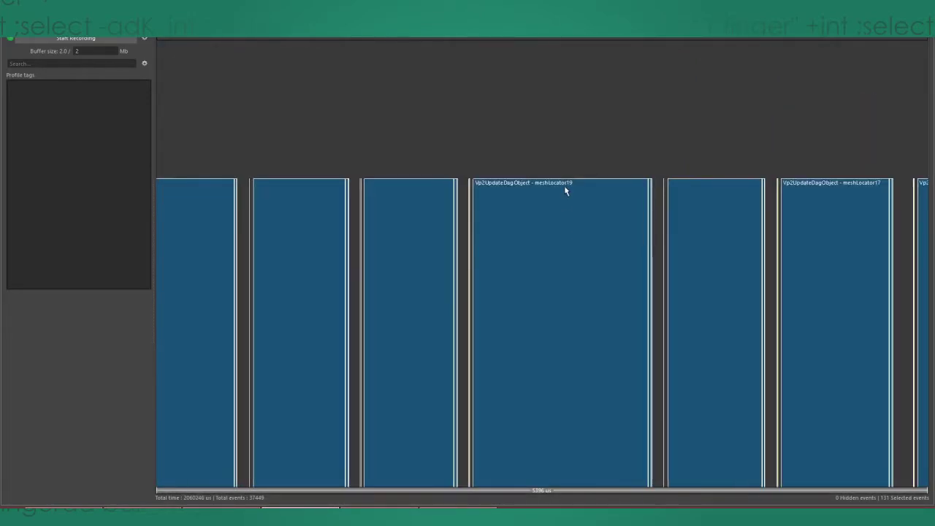
{"action": "scroll", "coordinate": [370, 176], "scroll_direction": "down", "scroll_amount": 8}
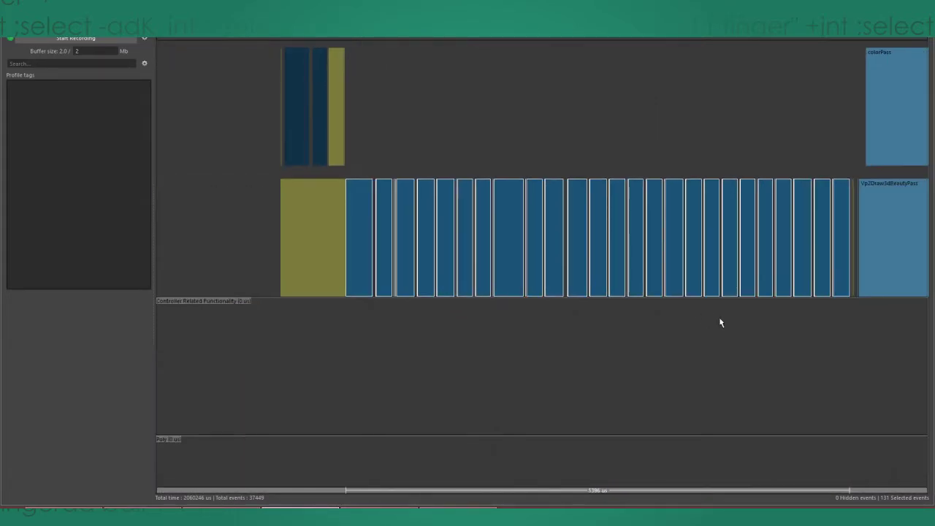
Clear the selection, then reselect all the meshLocator update events and compare them with the head_GEOShape geometry update
{"action": "left_click", "coordinate": [720, 322]}
{"action": "scroll", "coordinate": [570, 309], "scroll_direction": "down", "scroll_amount": 4}
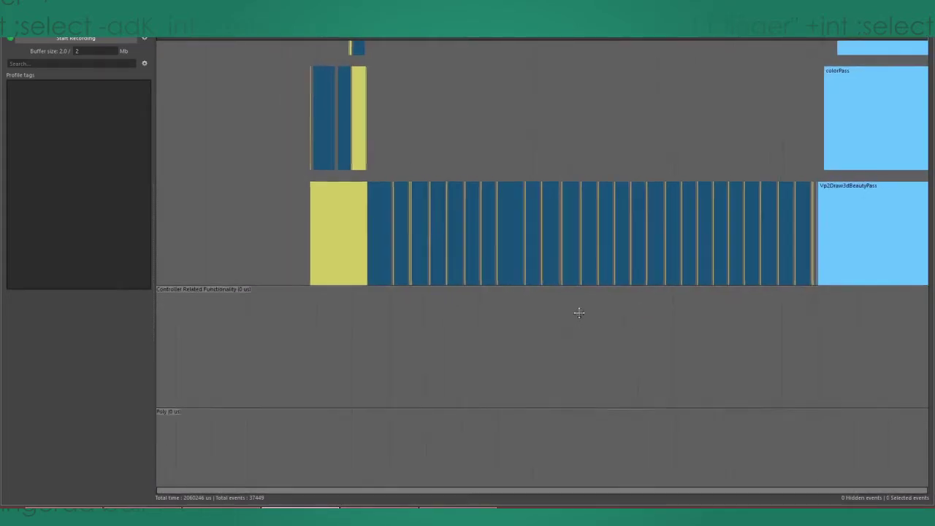
{"action": "right_click_drag", "start_coordinate": [394, 293], "coordinate": [362, 291], "text": "alt"}
{"action": "middle_click_drag", "start_coordinate": [538, 296], "coordinate": [698, 307], "text": "alt"}
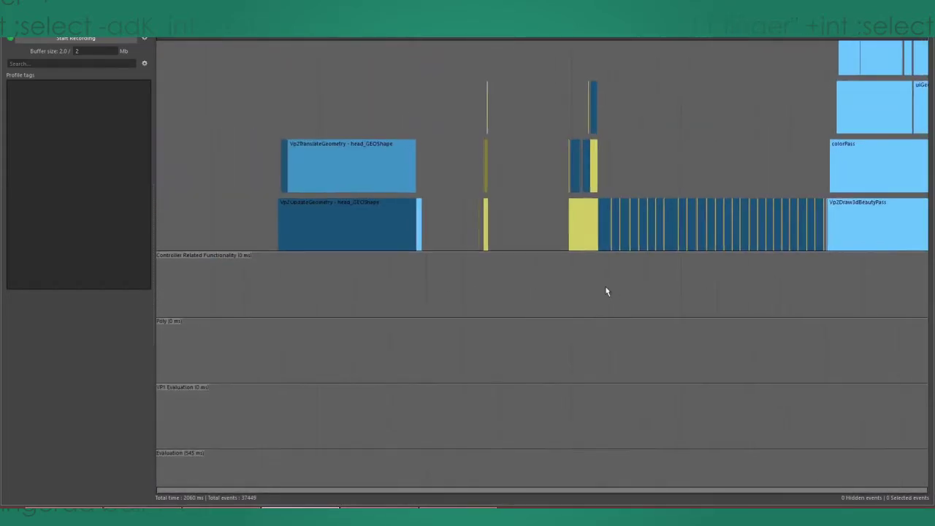
{"action": "left_click_drag", "start_coordinate": [611, 250], "coordinate": [820, 180]}
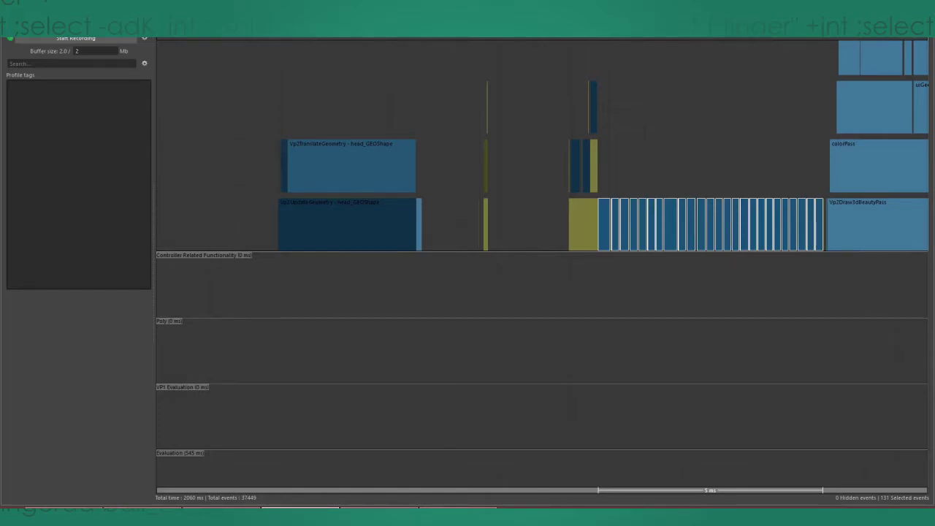
Move the Profiler window aside to reveal the character's face and clear the viewport selection
{"action": "left_click_drag", "start_coordinate": [747, 7], "coordinate": [341, 380]}
{"action": "left_click", "coordinate": [662, 249]}
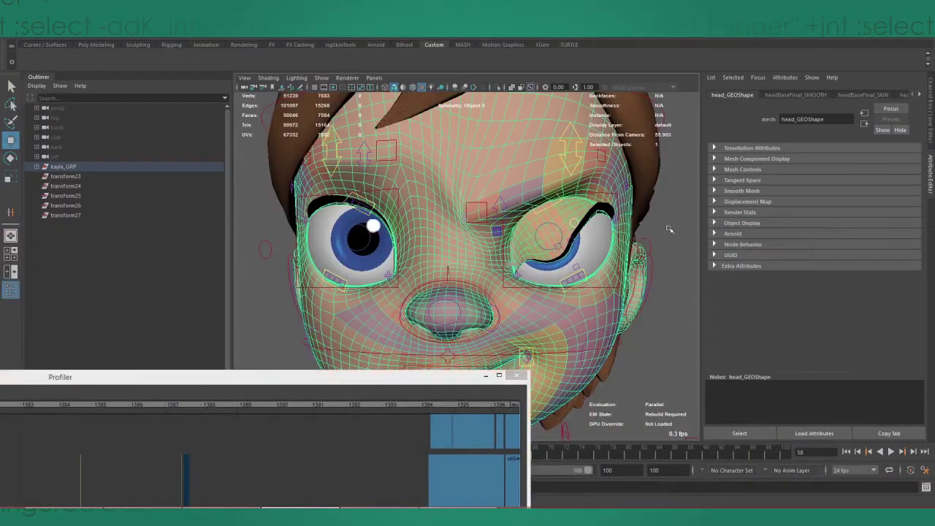
{"action": "scroll", "coordinate": [669, 229], "scroll_direction": "down", "scroll_amount": 3}
{"action": "left_click", "coordinate": [660, 168]}
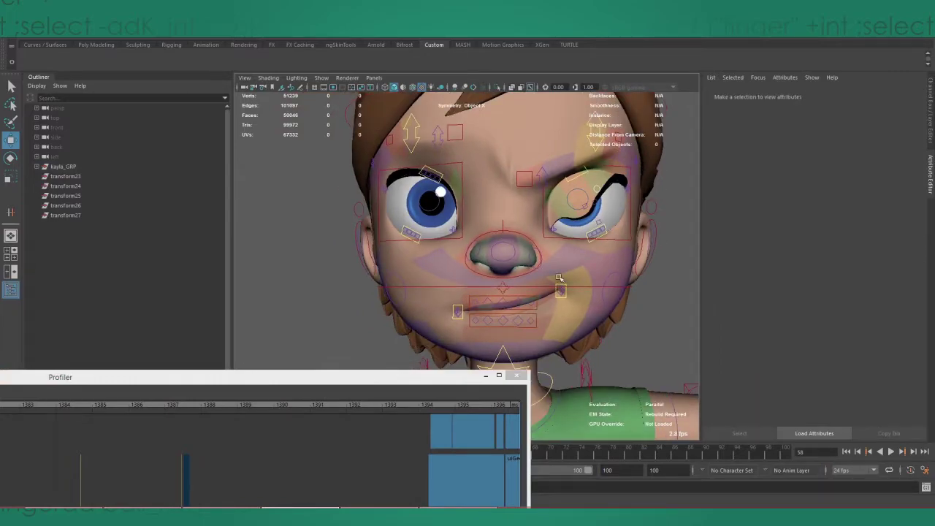
Maximize the Profiler again and compare the meshLocator updates with the Vp2Draw3dBeautyPass event
{"action": "left_click", "coordinate": [498, 376]}
{"action": "scroll", "coordinate": [733, 248], "scroll_direction": "down", "scroll_amount": 1}
{"action": "middle_click_drag", "start_coordinate": [706, 253], "coordinate": [648, 259]}
{"action": "left_click", "coordinate": [620, 233]}
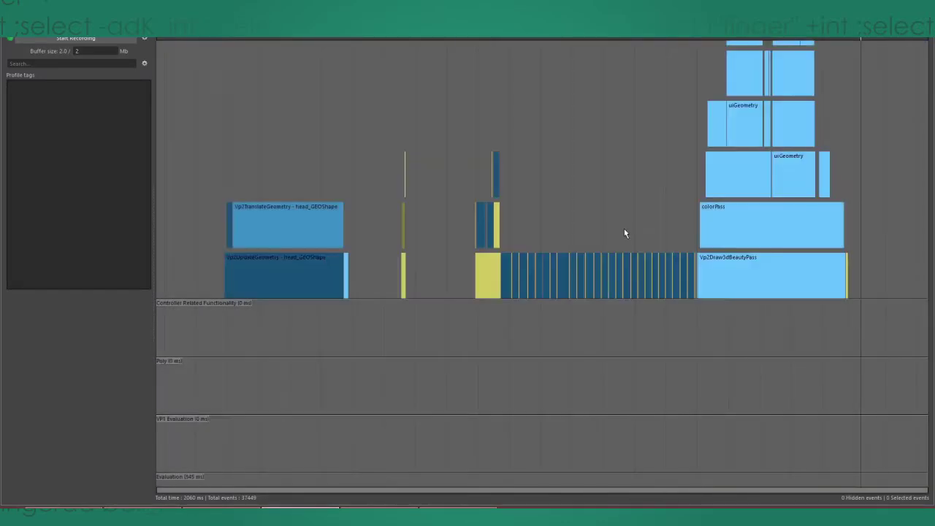
{"action": "left_click_drag", "start_coordinate": [503, 256], "coordinate": [695, 251]}
{"action": "left_click", "coordinate": [676, 232]}
{"action": "middle_click_drag", "start_coordinate": [702, 260], "coordinate": [672, 255]}
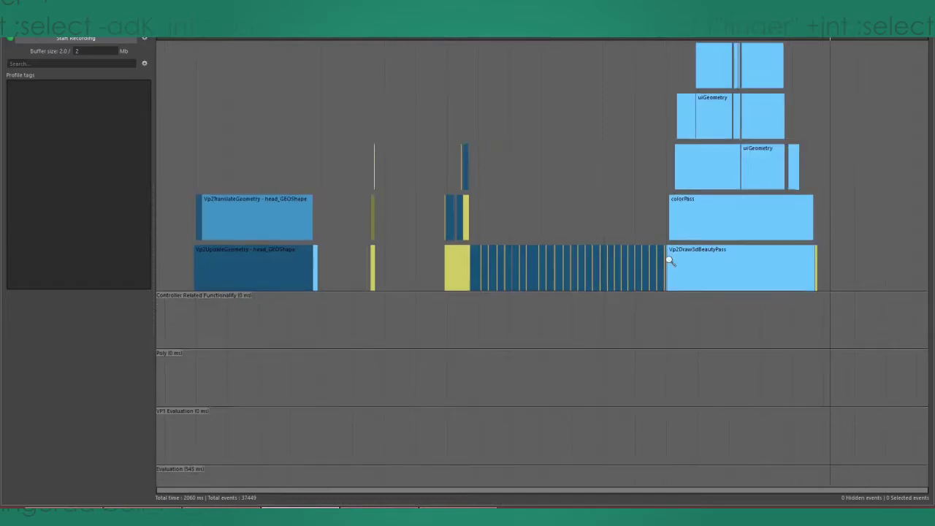
Examine the subMesher1 evaluation event and the short events following it in the Evaluation category
{"action": "scroll", "coordinate": [543, 232], "scroll_direction": "down", "scroll_amount": 3}
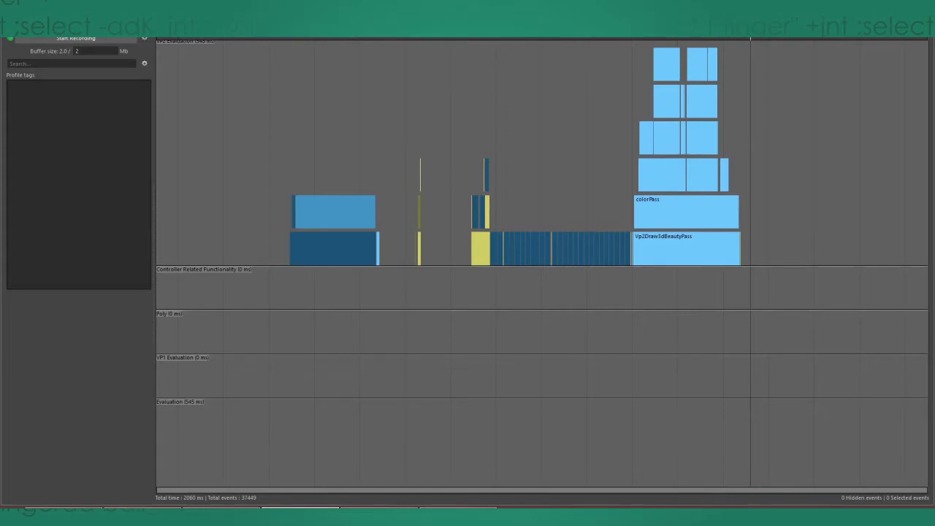
{"action": "left_click_drag", "start_coordinate": [468, 146], "coordinate": [643, 295]}
{"action": "right_click_drag", "start_coordinate": [724, 261], "coordinate": [534, 324], "text": "alt"}
{"action": "middle_click_drag", "start_coordinate": [534, 324], "coordinate": [439, 271], "text": "alt"}
{"action": "scroll", "coordinate": [439, 272], "scroll_direction": "down", "scroll_amount": 2}
{"action": "left_click_drag", "start_coordinate": [559, 381], "coordinate": [628, 471]}
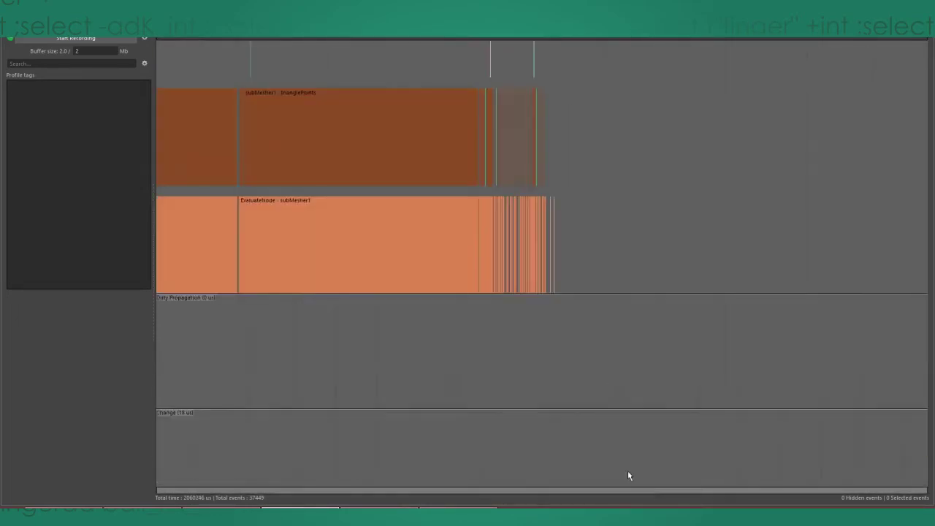
{"action": "right_click_drag", "start_coordinate": [601, 328], "coordinate": [365, 234], "text": "alt"}
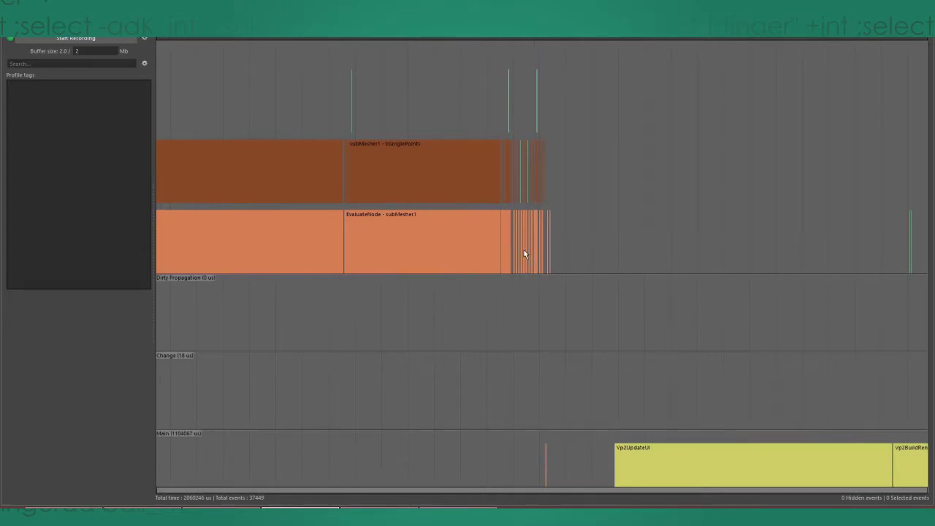
{"action": "scroll", "coordinate": [532, 121], "scroll_direction": "down", "scroll_amount": 5}
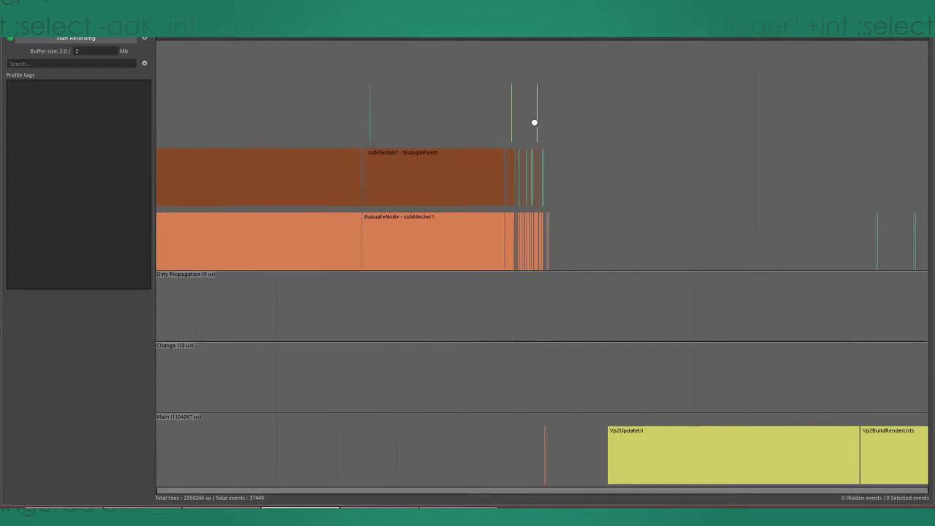
Go back to the VP2 Evaluation category and frame the run of meshLocator update events
{"action": "middle_click_drag", "start_coordinate": [689, 198], "coordinate": [636, 393], "text": "alt"}
{"action": "scroll", "coordinate": [709, 299], "scroll_direction": "down", "scroll_amount": 5}
{"action": "middle_click_drag", "start_coordinate": [678, 315], "coordinate": [611, 193], "text": "alt"}
{"action": "left_click_drag", "start_coordinate": [565, 212], "coordinate": [880, 307]}
{"action": "scroll", "coordinate": [727, 224], "scroll_direction": "down", "scroll_amount": 2}
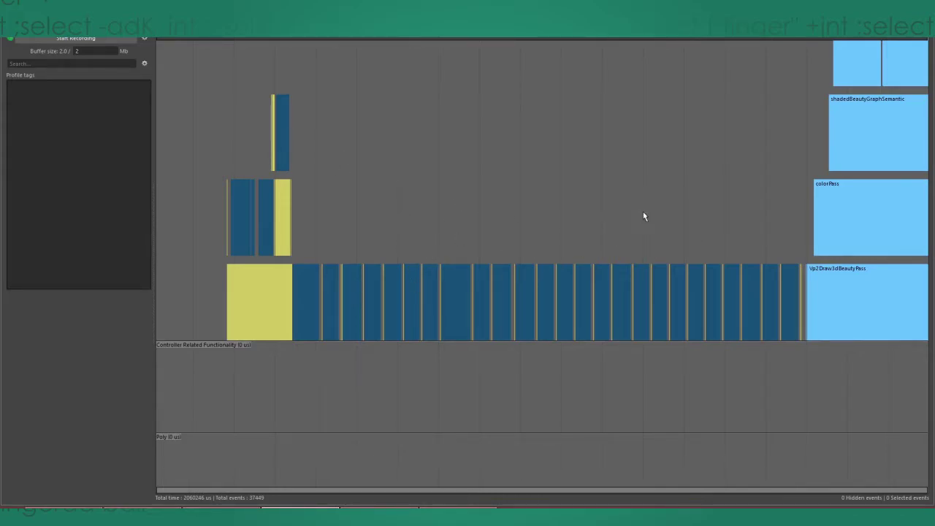
{"action": "middle_click_drag", "start_coordinate": [653, 209], "coordinate": [679, 183]}
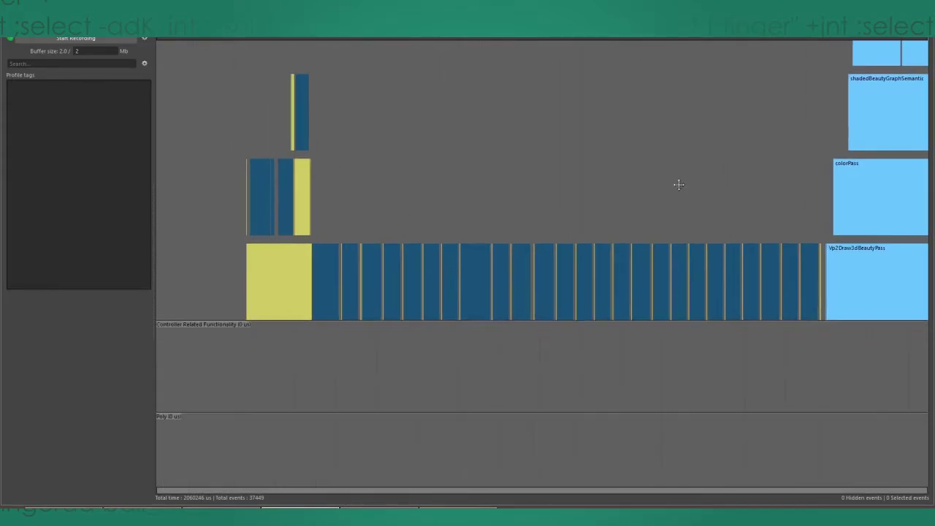
Select individual meshLocator update events, including meshLocator18 and meshLocator17, and compare them with the rest of the VP2 events
{"action": "left_click", "coordinate": [484, 268]}
{"action": "left_click", "coordinate": [504, 265]}
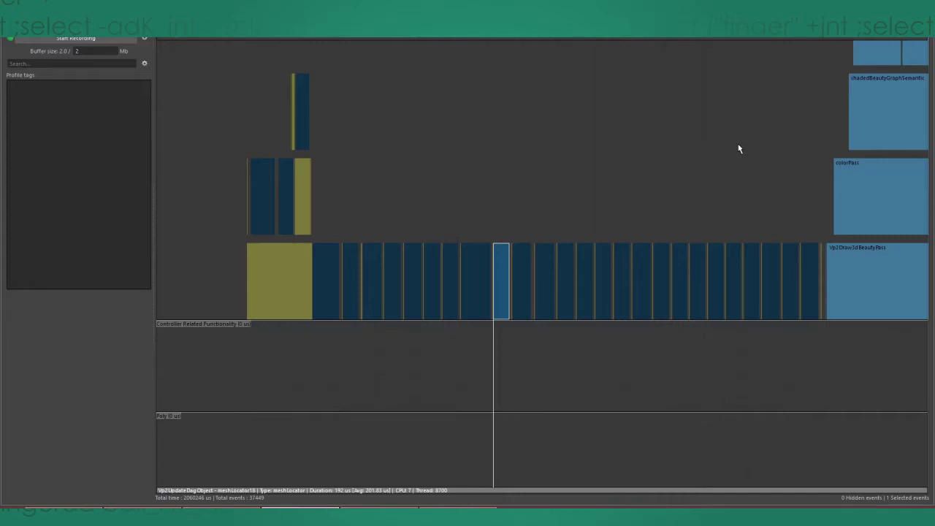
{"action": "left_click", "coordinate": [522, 292]}
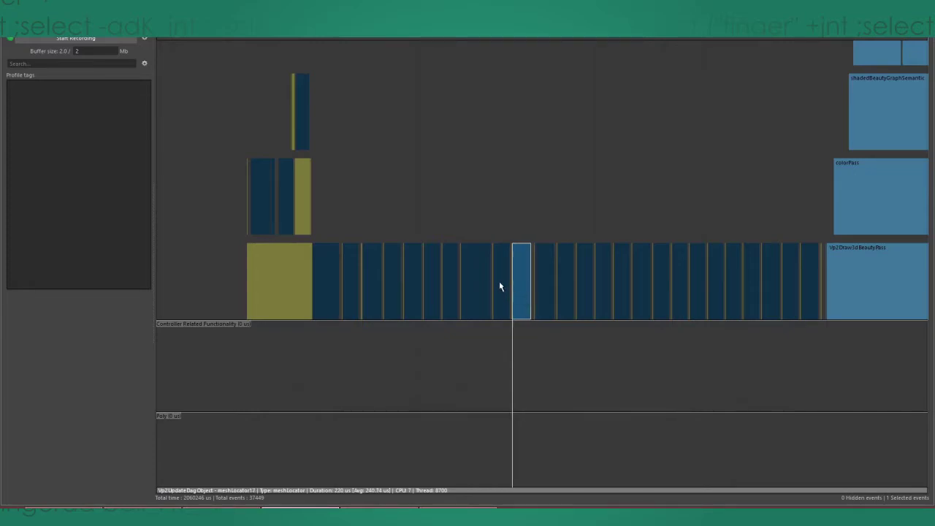
{"action": "left_click", "coordinate": [499, 287]}
{"action": "left_click", "coordinate": [524, 268]}
{"action": "scroll", "coordinate": [736, 195], "scroll_direction": "down", "scroll_amount": 4}
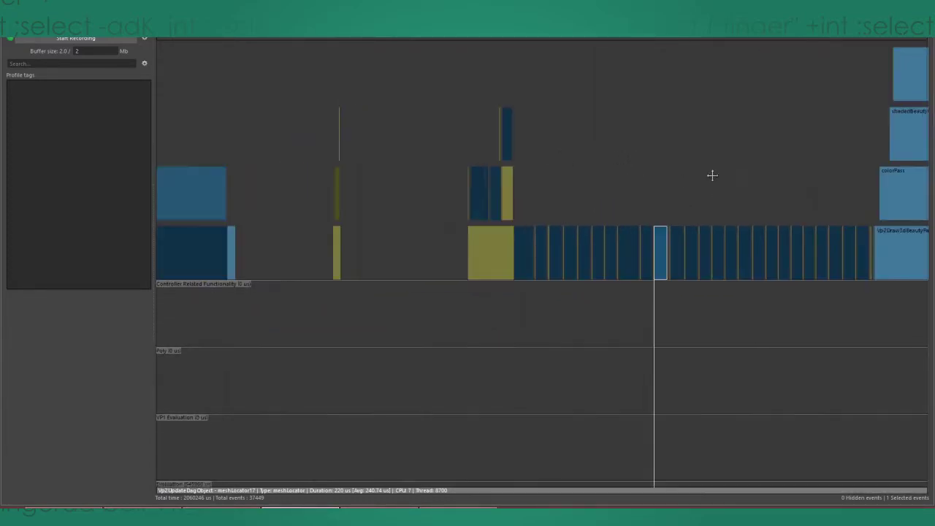
{"action": "scroll", "coordinate": [707, 181], "scroll_direction": "down", "scroll_amount": 3}
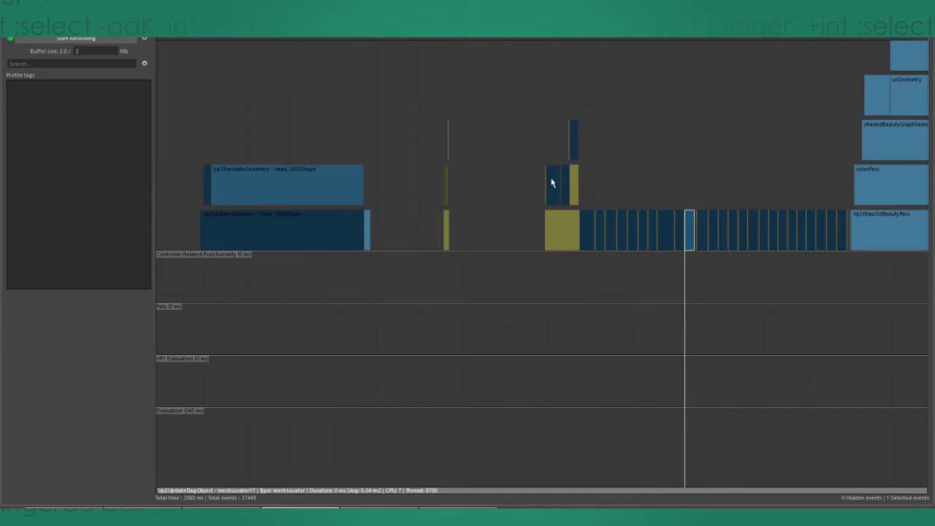
Clear the event selection and compare the full run of meshLocator update events with the neighbouring Vp2Draw3dBeautyPass event
{"action": "middle_click_drag", "start_coordinate": [663, 194], "coordinate": [595, 181], "text": "alt"}
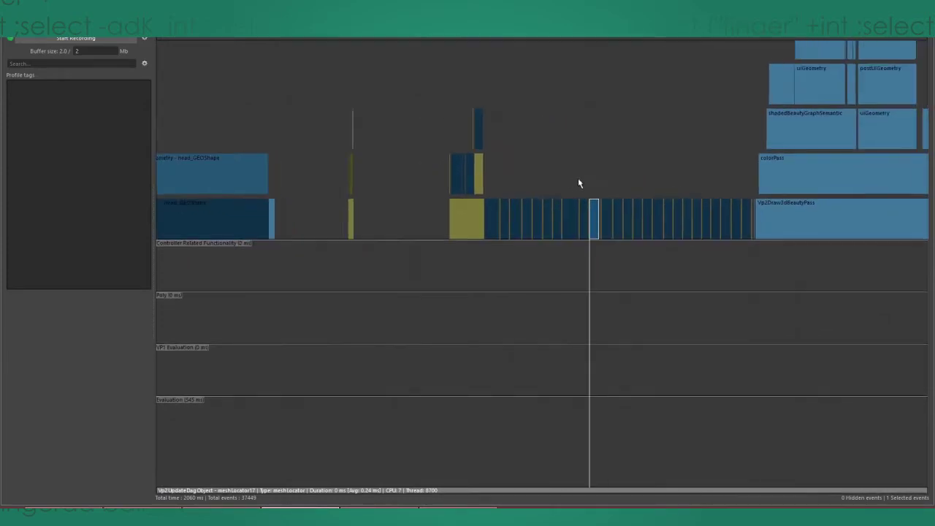
{"action": "right_click_drag", "start_coordinate": [595, 181], "coordinate": [712, 181], "text": "alt"}
{"action": "left_click", "coordinate": [722, 170]}
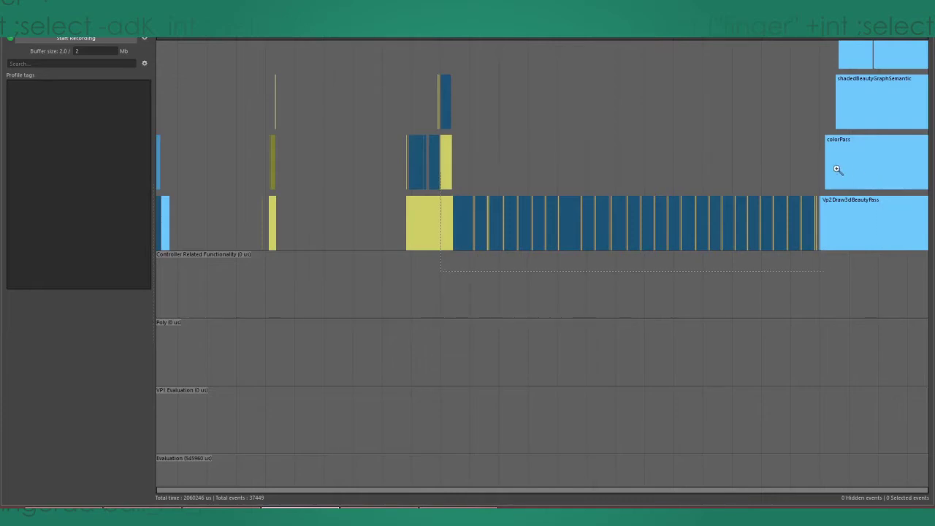
{"action": "scroll", "coordinate": [829, 182], "scroll_direction": "up", "scroll_amount": 2}
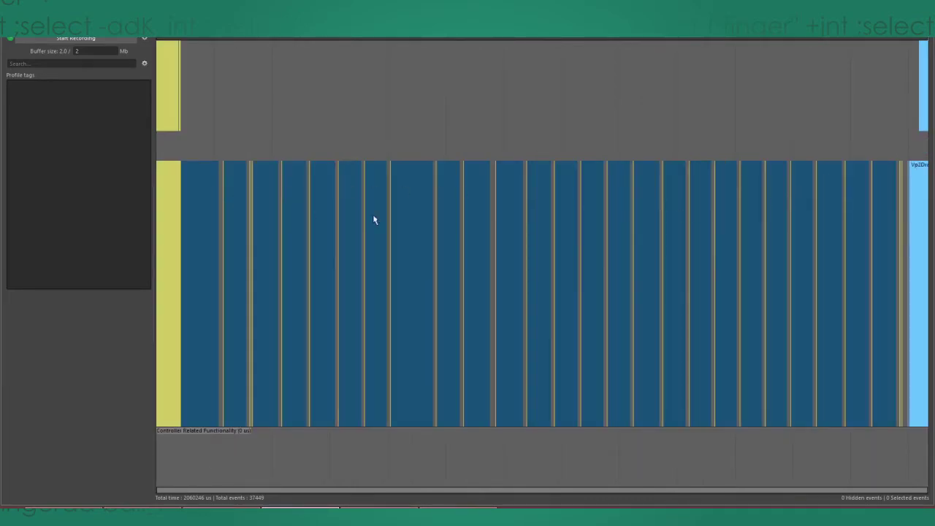
{"action": "right_click_drag", "start_coordinate": [652, 223], "coordinate": [418, 188], "text": "alt"}
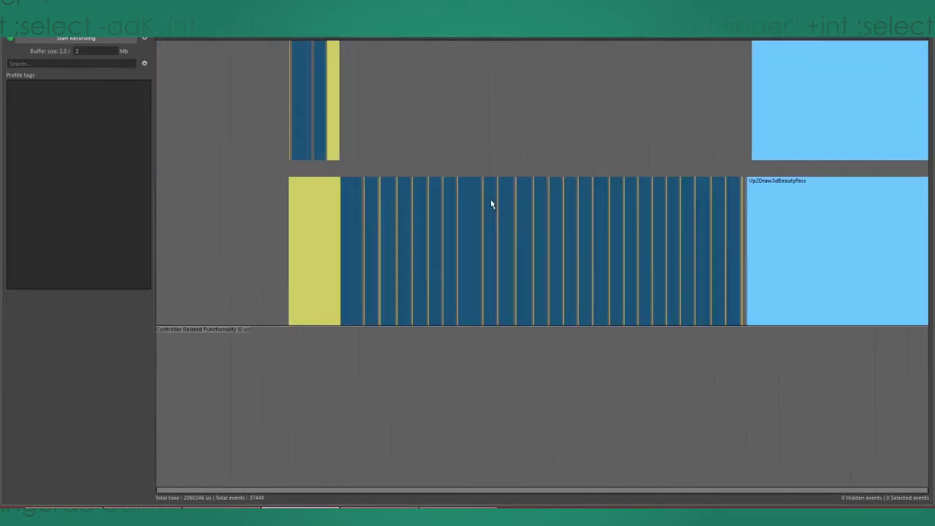
{"action": "middle_click_drag", "start_coordinate": [470, 206], "coordinate": [524, 148], "text": "alt"}
{"action": "right_click_drag", "start_coordinate": [524, 148], "coordinate": [409, 207], "text": "alt"}
{"action": "right_click_drag", "start_coordinate": [507, 207], "coordinate": [744, 242], "text": "alt"}
{"action": "scroll", "coordinate": [548, 179], "scroll_direction": "up", "scroll_amount": 2}
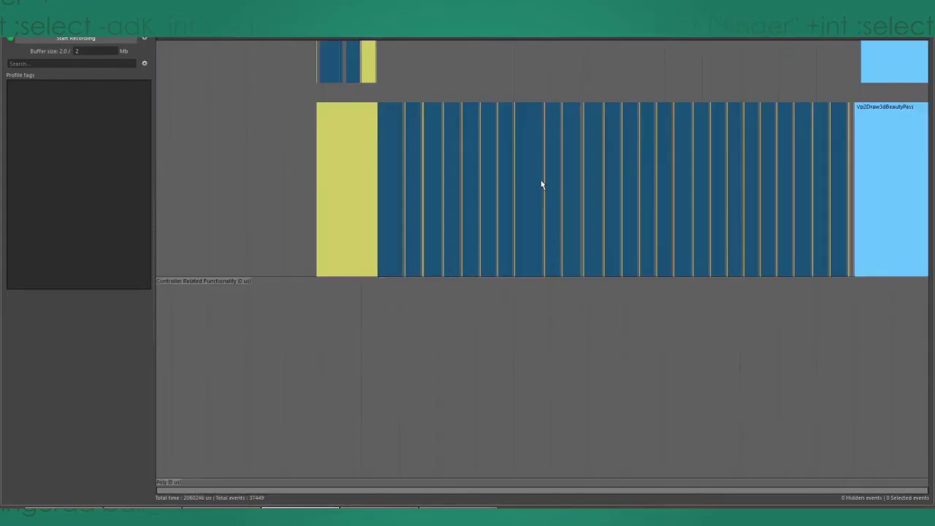
Select the meshLocator18 update event and compare it with the VP2 and Evaluation events of several neighbouring frames
{"action": "left_click", "coordinate": [548, 178]}
{"action": "scroll", "coordinate": [547, 182], "scroll_direction": "down", "scroll_amount": 2}
{"action": "scroll", "coordinate": [637, 144], "scroll_direction": "down", "scroll_amount": 2}
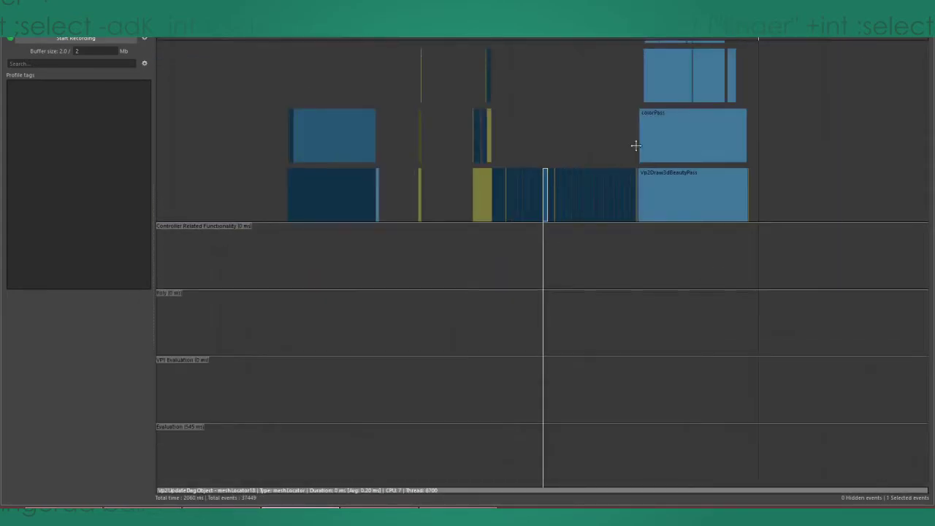
{"action": "scroll", "coordinate": [638, 219], "scroll_direction": "down", "scroll_amount": 3}
{"action": "scroll", "coordinate": [627, 231], "scroll_direction": "down", "scroll_amount": 2}
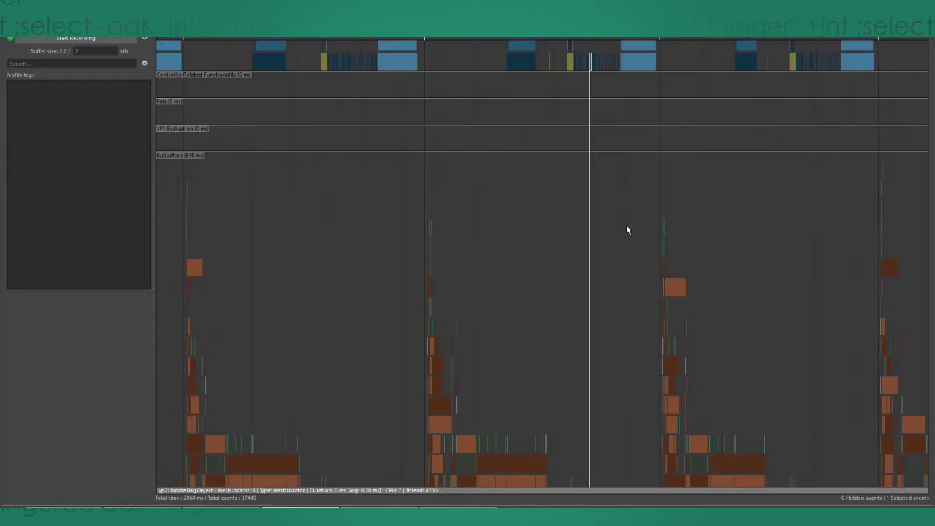
{"action": "scroll", "coordinate": [627, 226], "scroll_direction": "down", "scroll_amount": 1}
{"action": "middle_click_drag", "start_coordinate": [582, 221], "coordinate": [567, 210], "text": "alt"}
{"action": "middle_click_drag", "start_coordinate": [521, 176], "coordinate": [508, 205], "text": "alt"}
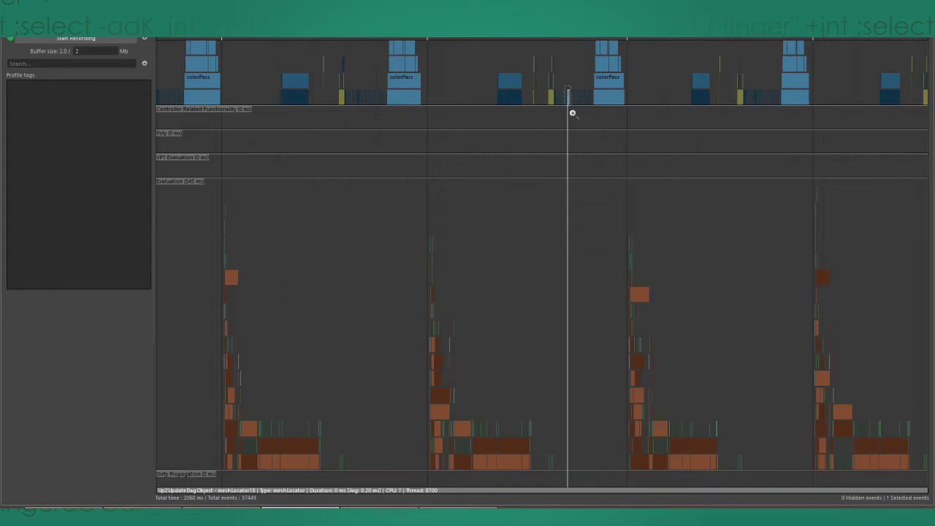
Frame the selected meshLocator18 update event and examine it alongside the adjacent meshLocator updates
{"action": "left_click_drag", "start_coordinate": [573, 113], "coordinate": [578, 111], "text": "ctrl+alt"}
{"action": "right_click_drag", "start_coordinate": [493, 292], "coordinate": [564, 231], "text": "alt"}
{"action": "scroll", "coordinate": [675, 242], "scroll_direction": "down", "scroll_amount": 1}
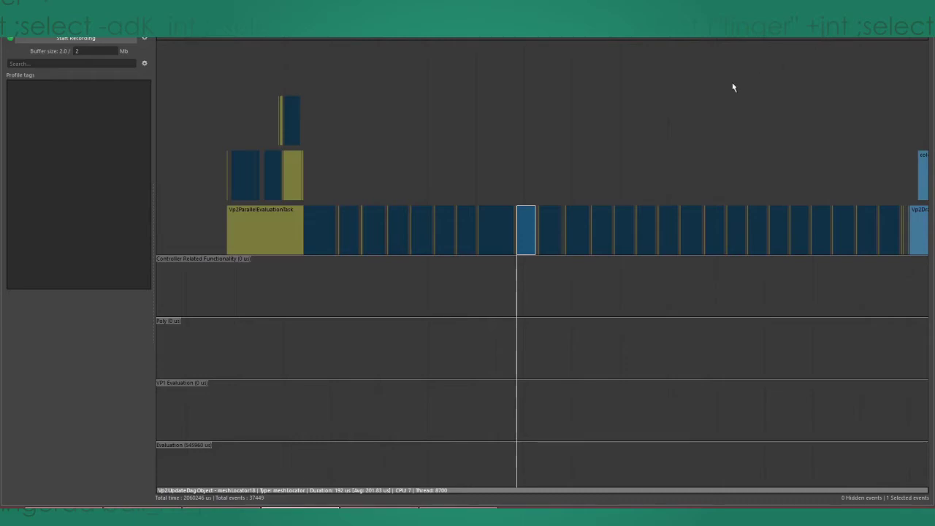
{"action": "scroll", "coordinate": [570, 285], "scroll_direction": "up", "scroll_amount": 5}
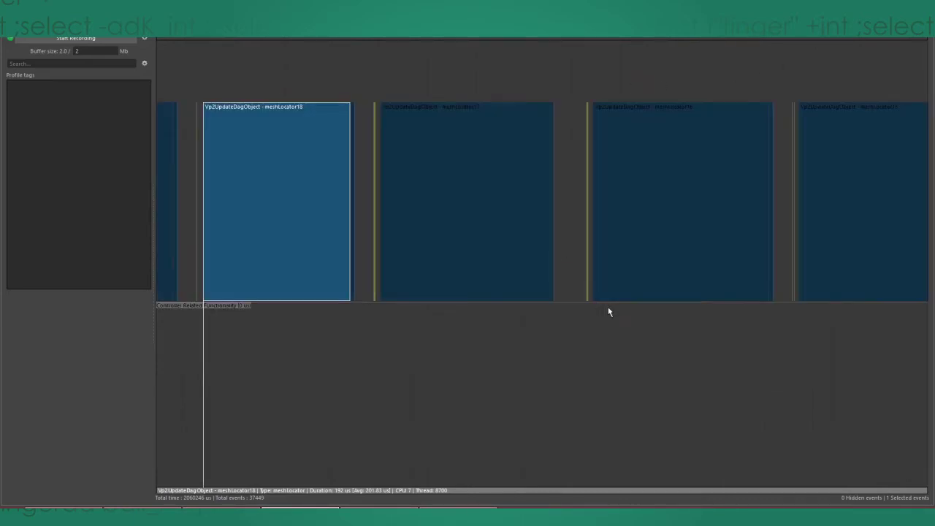
{"action": "scroll", "coordinate": [726, 357], "scroll_direction": "down", "scroll_amount": 2}
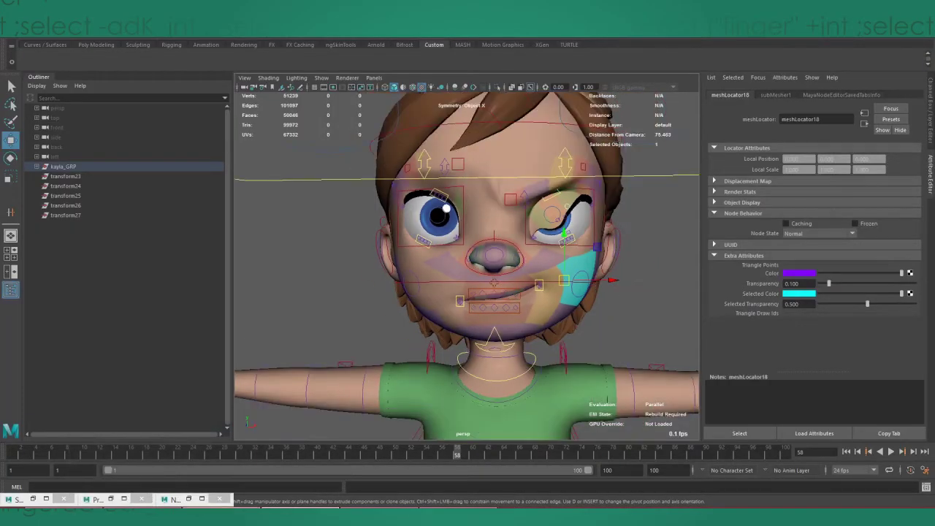
Restore the Node Editor, narrow it beside the face, and inspect subMesher1's Triangle Draw Ids and Triangle Points connections to the meshLocators
{"action": "left_click", "coordinate": [188, 499]}
{"action": "left_click_drag", "start_coordinate": [391, 135], "coordinate": [278, 80]}
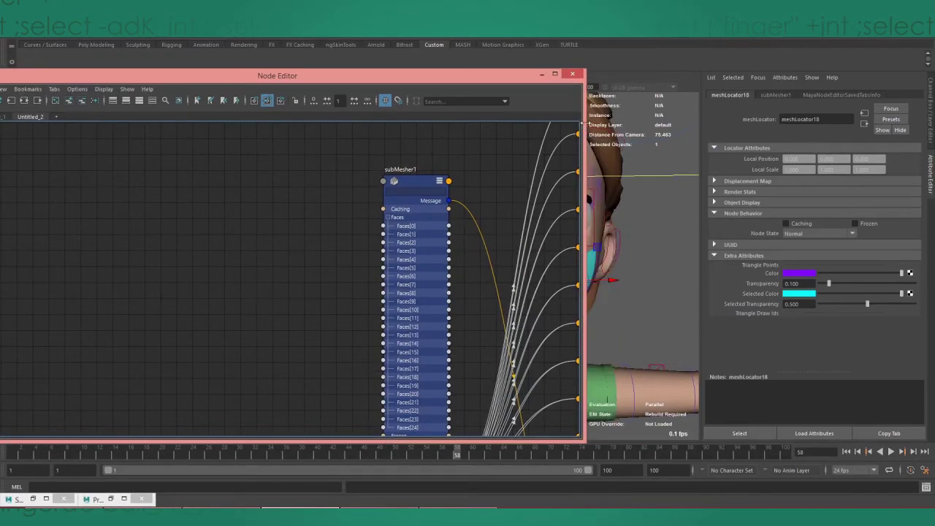
{"action": "left_click_drag", "start_coordinate": [586, 123], "coordinate": [352, 123]}
{"action": "middle_click_drag", "start_coordinate": [172, 276], "coordinate": [1, 217], "text": "alt"}
{"action": "middle_click_drag", "start_coordinate": [330, 332], "coordinate": [225, 296], "text": "alt"}
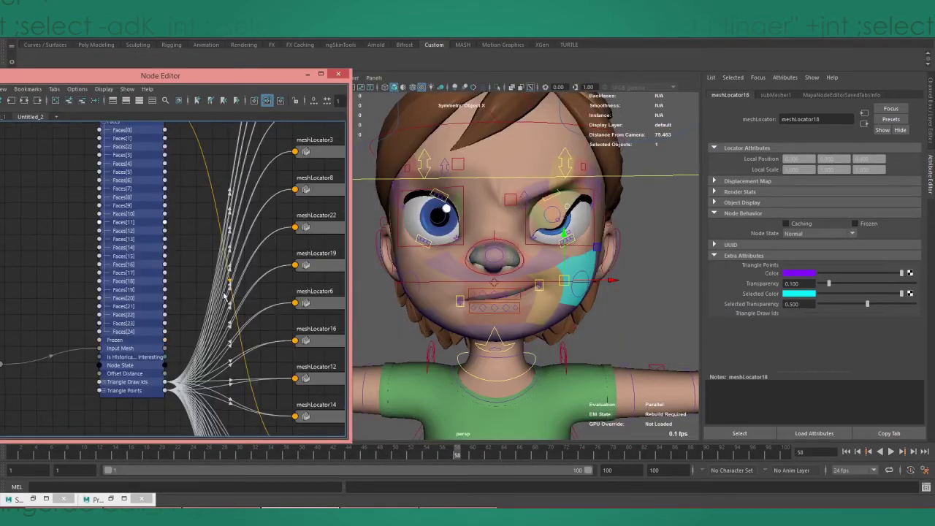
{"action": "scroll", "coordinate": [114, 395], "scroll_direction": "up", "scroll_amount": 5}
{"action": "middle_click_drag", "start_coordinate": [113, 395], "coordinate": [119, 286], "text": "alt"}
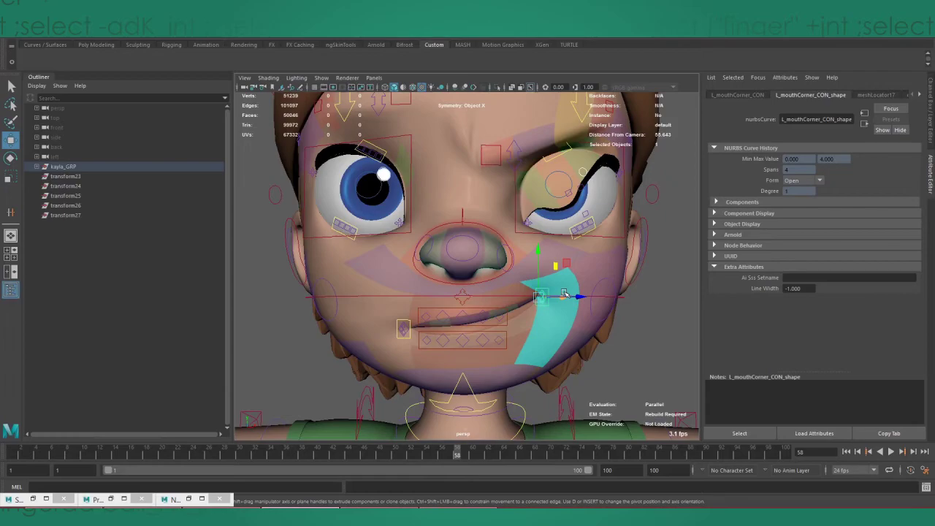
Select the character's left cheek region and left mouth corner region one after the other on the face, and clear the selection
{"action": "scroll", "coordinate": [564, 293], "scroll_direction": "up", "scroll_amount": 4}
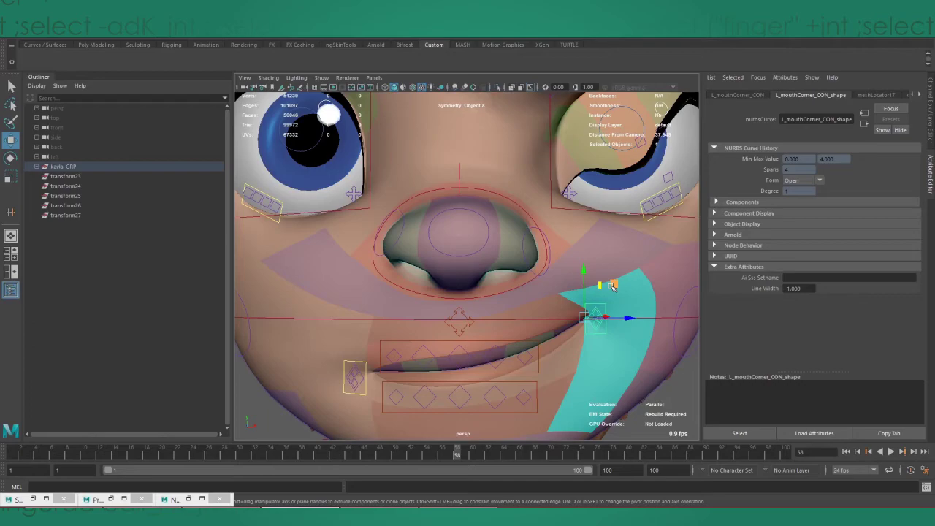
{"action": "scroll", "coordinate": [638, 279], "scroll_direction": "down", "scroll_amount": 3}
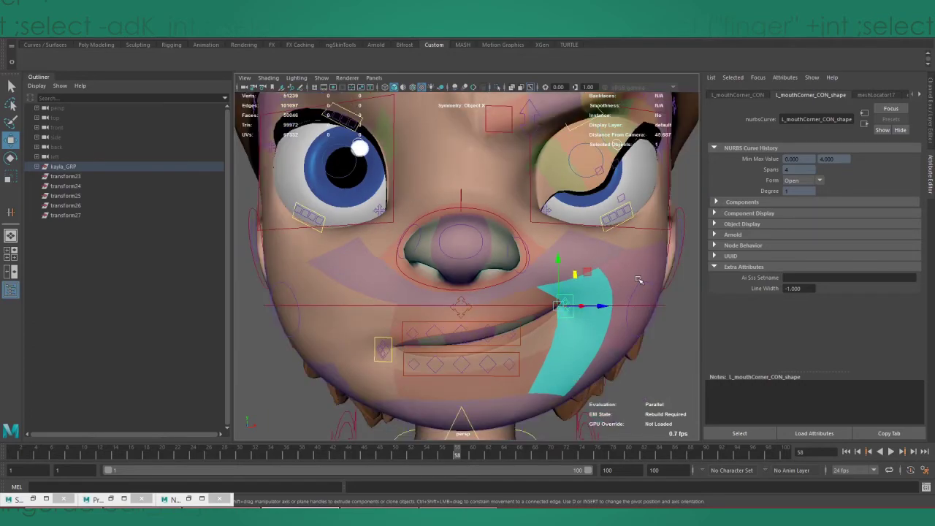
{"action": "left_click", "coordinate": [638, 280]}
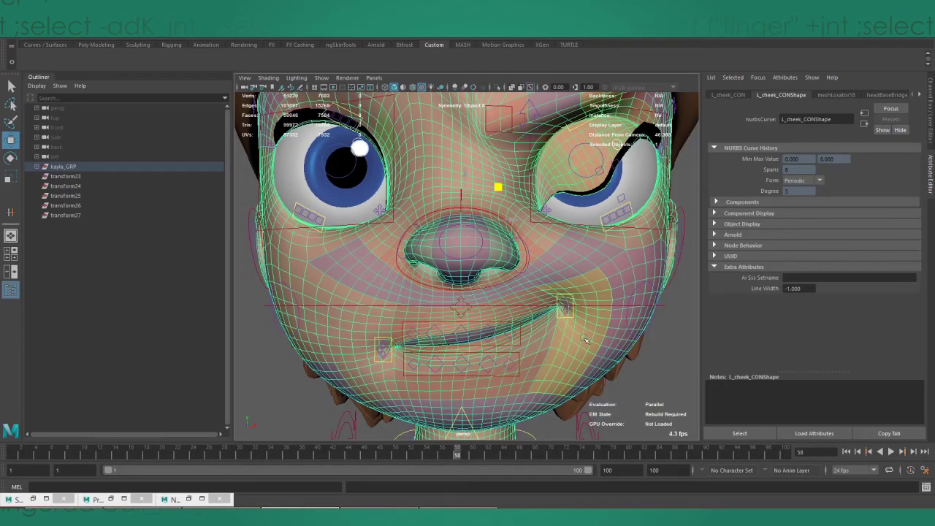
{"action": "left_click", "coordinate": [585, 339]}
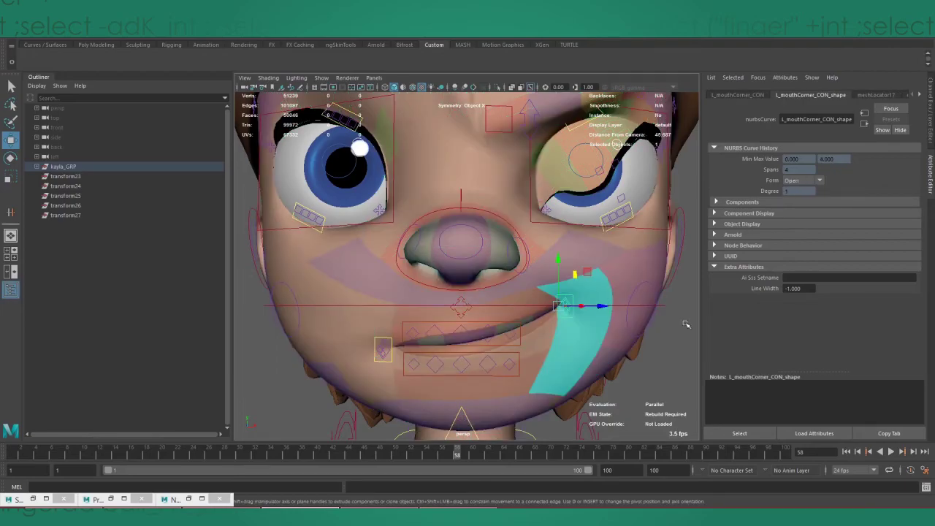
{"action": "left_click", "coordinate": [686, 324]}
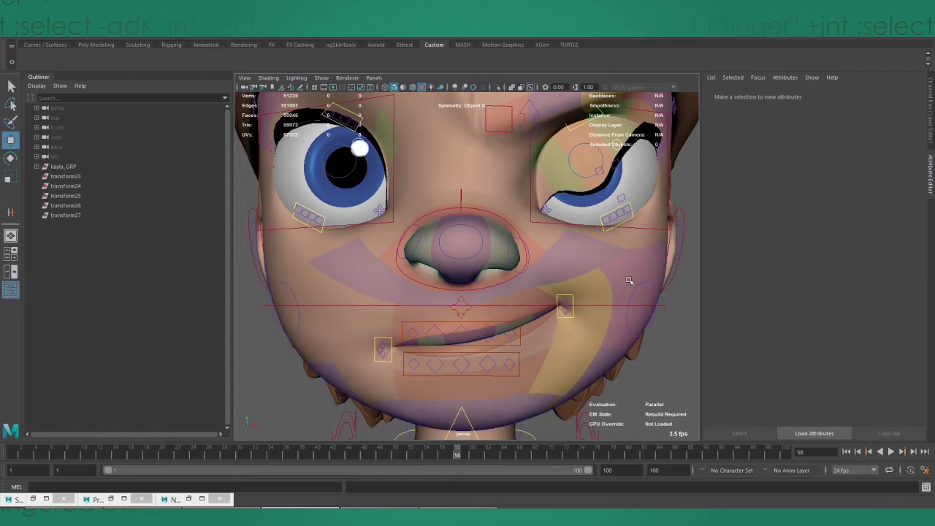
Select the headBottom_CON control through its coloured region beneath the character's left eye and activate the Select tool
{"action": "left_click", "coordinate": [589, 232]}
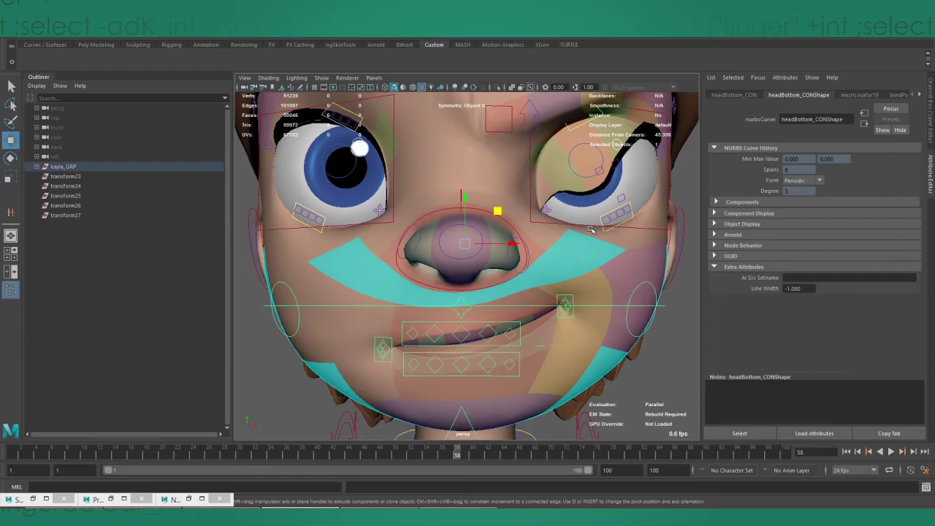
{"action": "key", "text": "q"}
{"action": "left_click_drag", "start_coordinate": [673, 247], "coordinate": [672, 261], "text": "alt"}
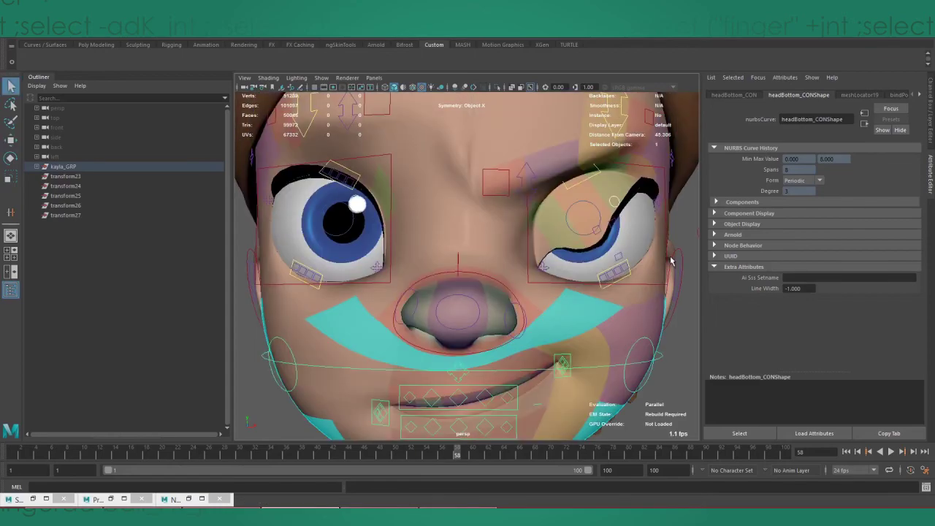